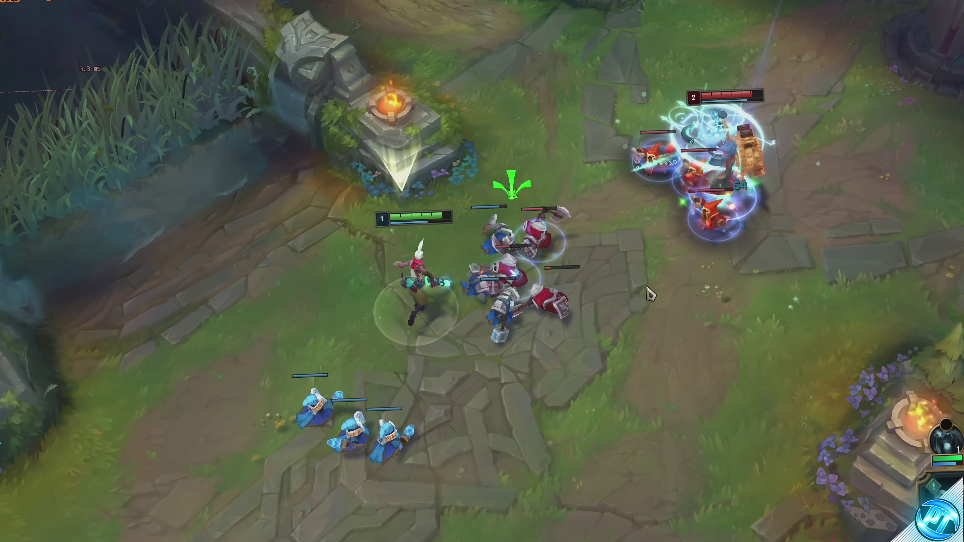
Move the champion toward the lower right, then back left during the minion fight.
{"action": "right_click", "coordinate": [744, 363]}
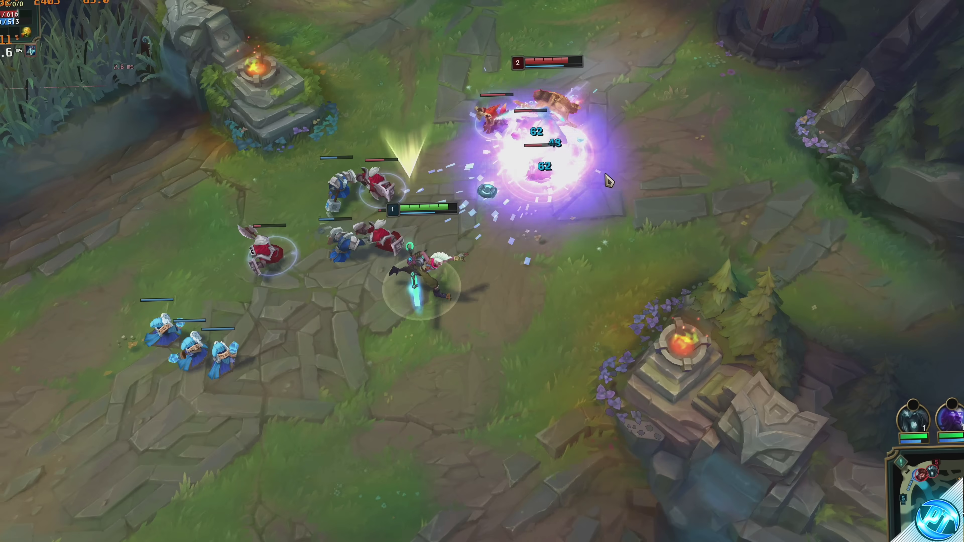
{"action": "right_click", "coordinate": [332, 406]}
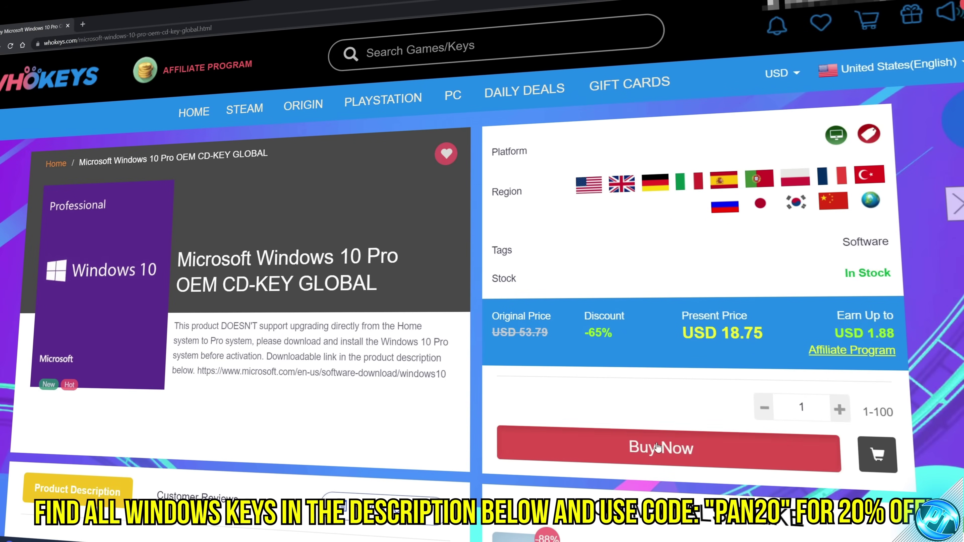
Buy the Windows 10 Pro OEM key and pay for it with PayPal.
{"action": "left_click", "coordinate": [657, 448]}
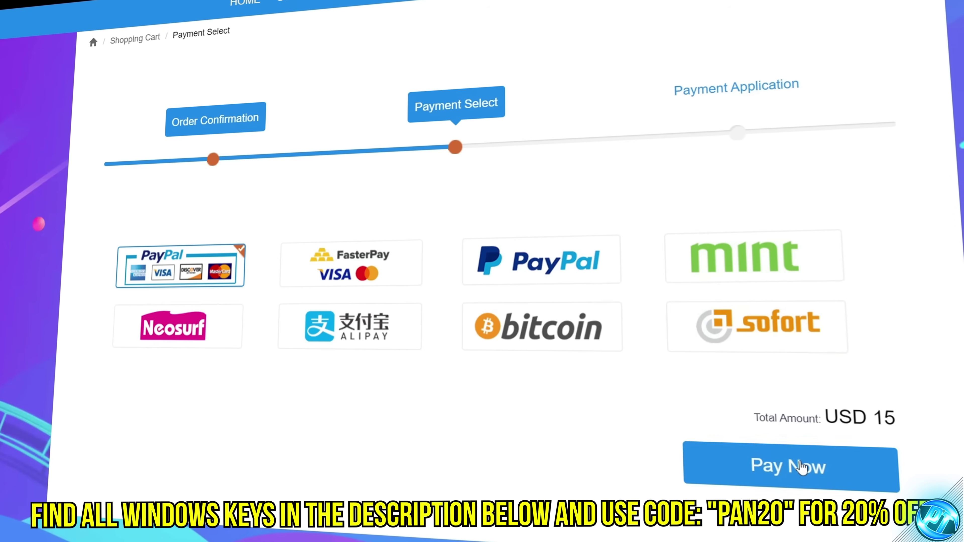
{"action": "left_click", "coordinate": [803, 465]}
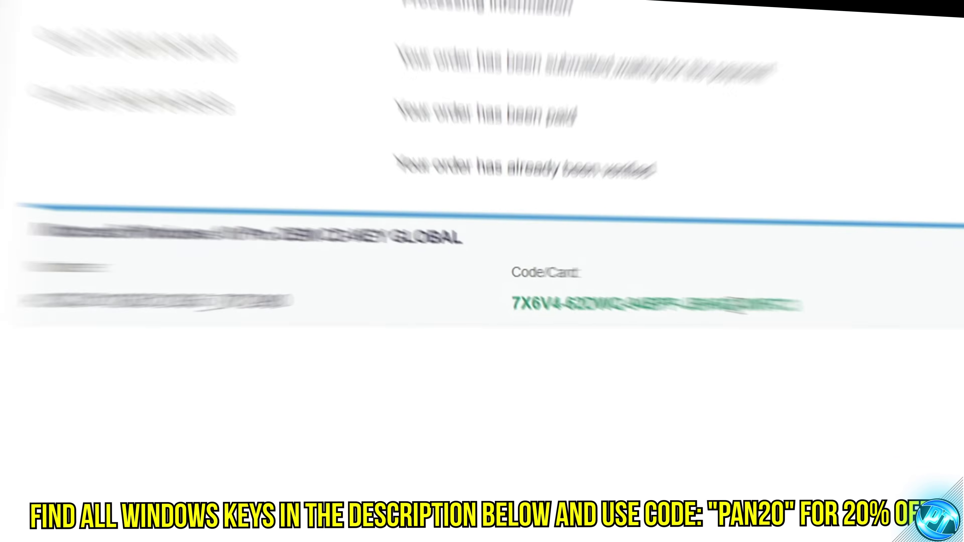
Copy the purchased Windows 10 Pro product key from the order page.
{"action": "left_click_drag", "start_coordinate": [483, 295], "coordinate": [694, 296]}
{"action": "right_click", "coordinate": [640, 301]}
{"action": "left_click", "coordinate": [672, 313]}
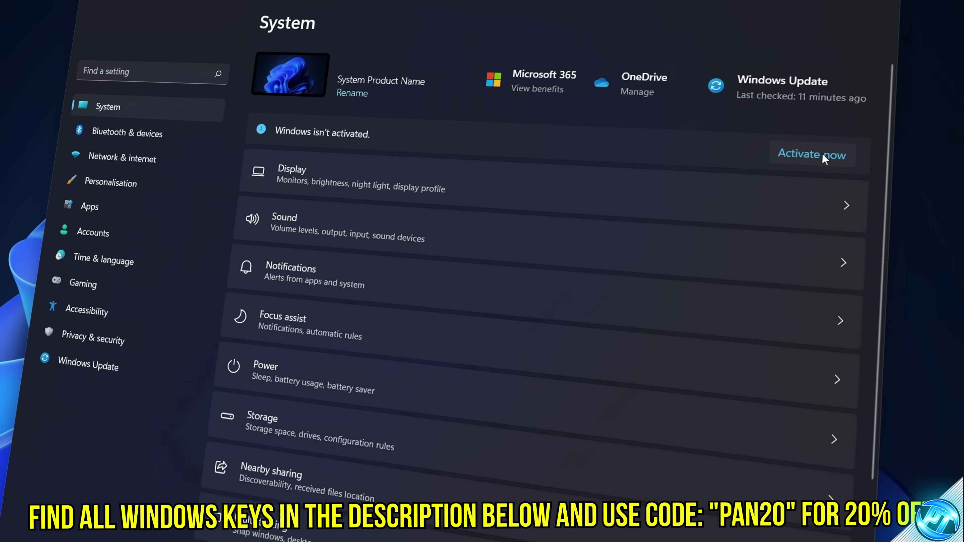
Paste the copied key into Change product key and activate Windows.
{"action": "left_click", "coordinate": [803, 155]}
{"action": "left_click", "coordinate": [792, 202]}
{"action": "right_click", "coordinate": [302, 267]}
{"action": "left_click", "coordinate": [330, 277]}
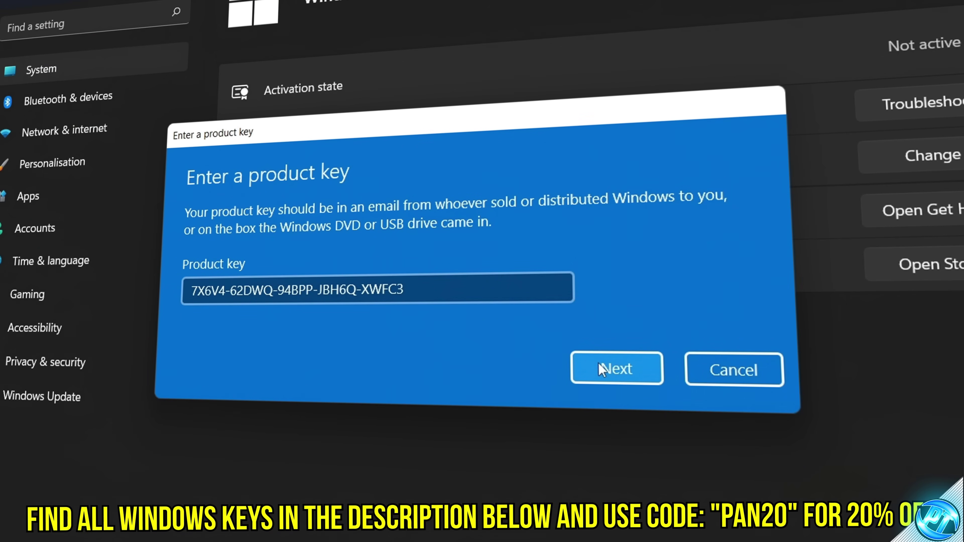
{"action": "left_click", "coordinate": [607, 367]}
{"action": "left_click", "coordinate": [614, 316]}
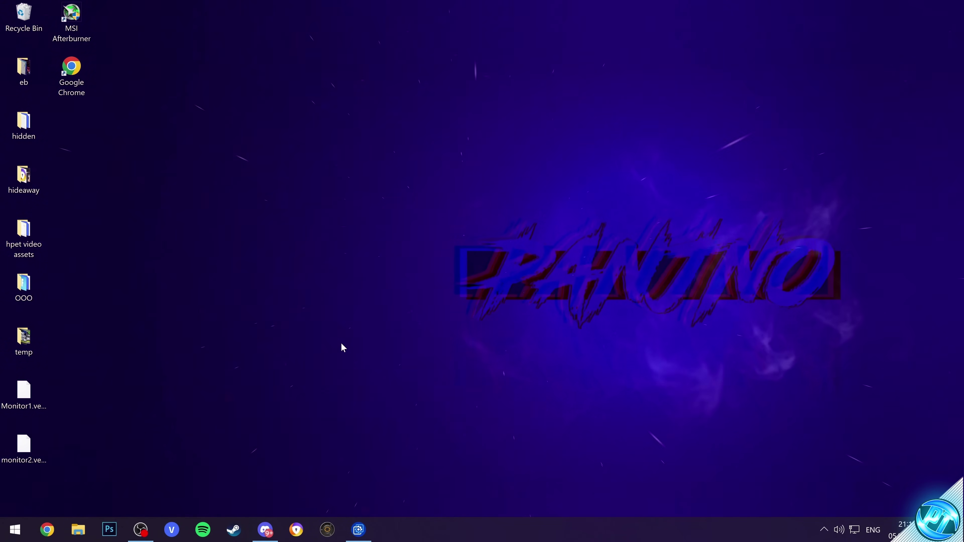
Set drive C: system protection to a maximum disk usage of 6%.
{"action": "key", "text": "super"}
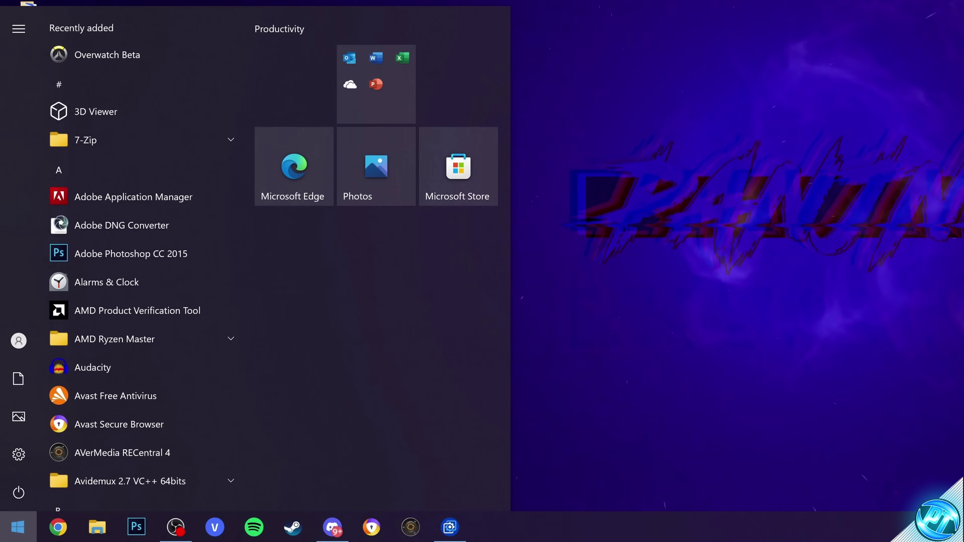
{"action": "type", "text": "restore"}
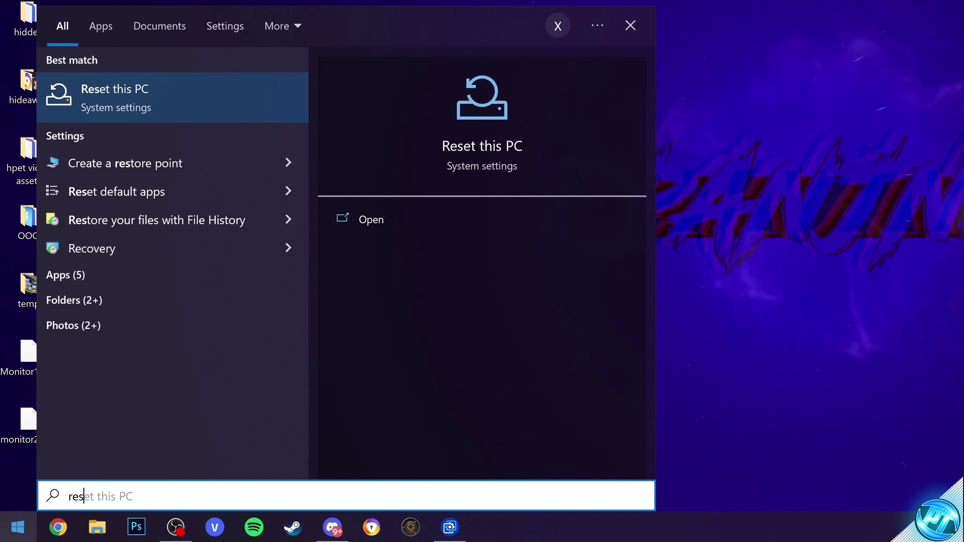
{"action": "left_click", "coordinate": [204, 103]}
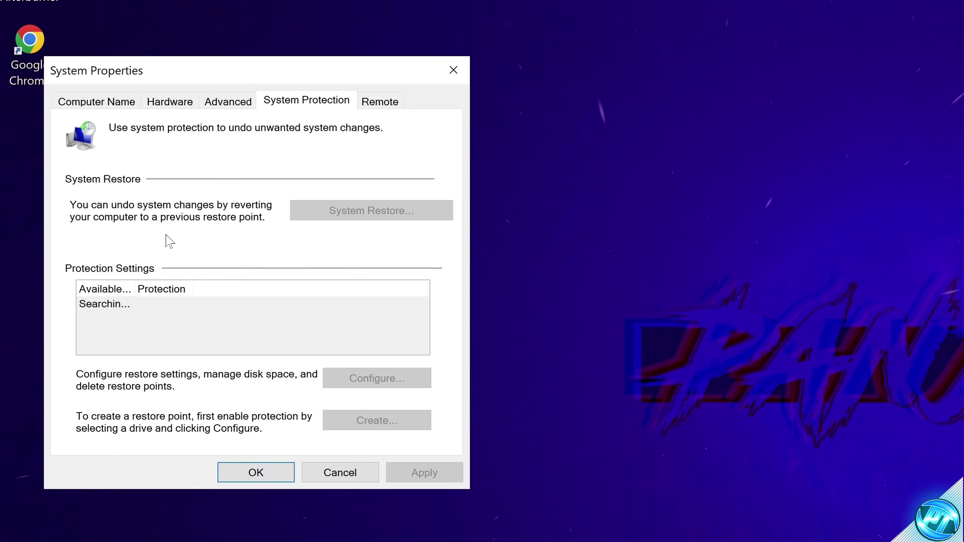
{"action": "left_click", "coordinate": [159, 338]}
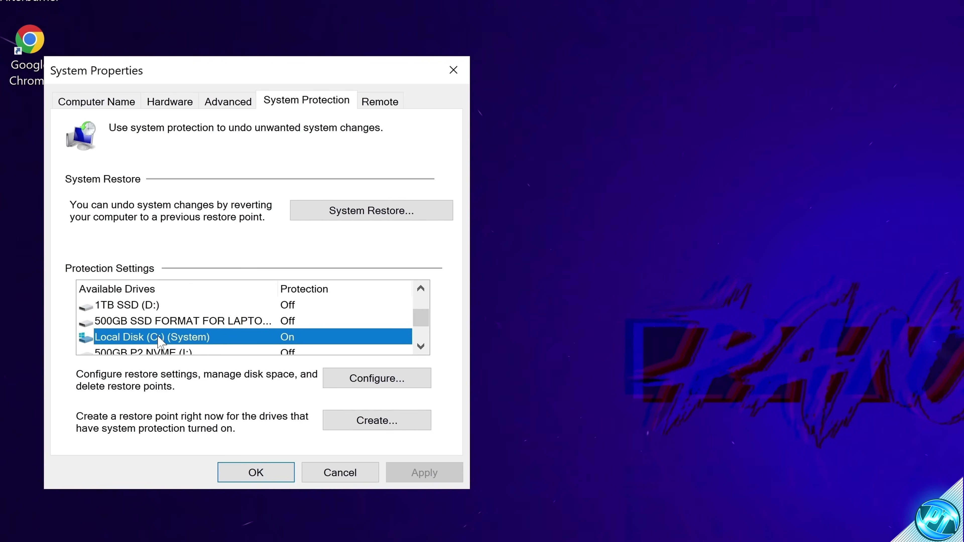
{"action": "left_click", "coordinate": [355, 380]}
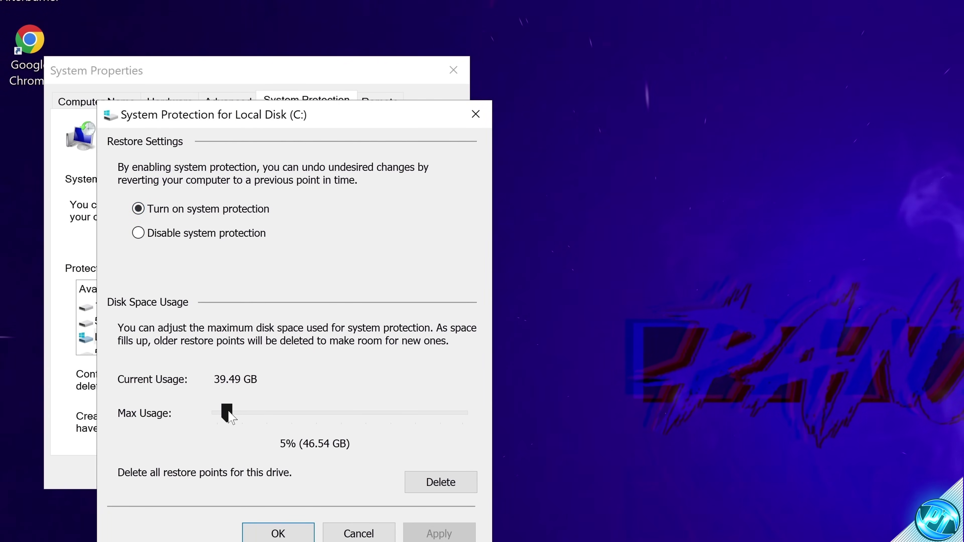
{"action": "left_click_drag", "start_coordinate": [229, 414], "coordinate": [232, 415]}
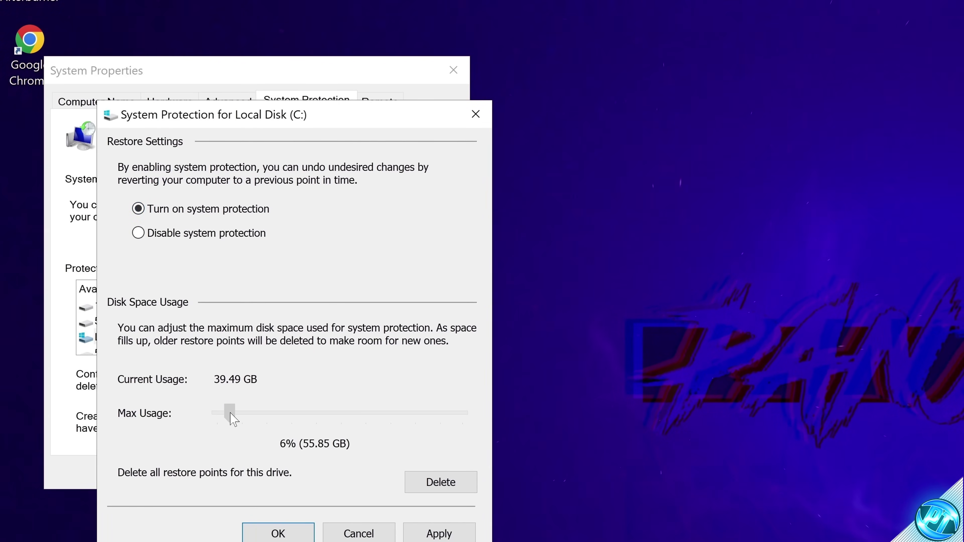
{"action": "left_click", "coordinate": [265, 533]}
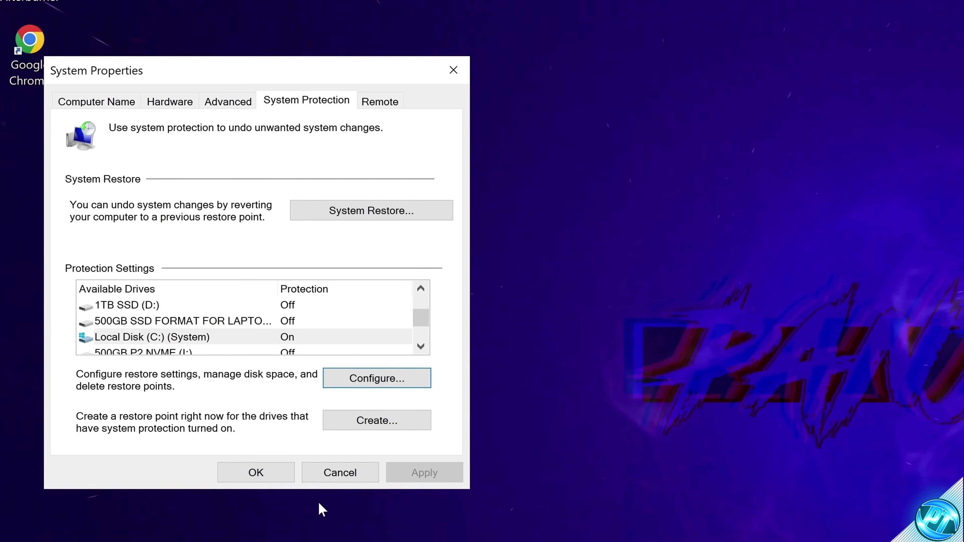
Create a restore point named restore1.
{"action": "left_click", "coordinate": [386, 426]}
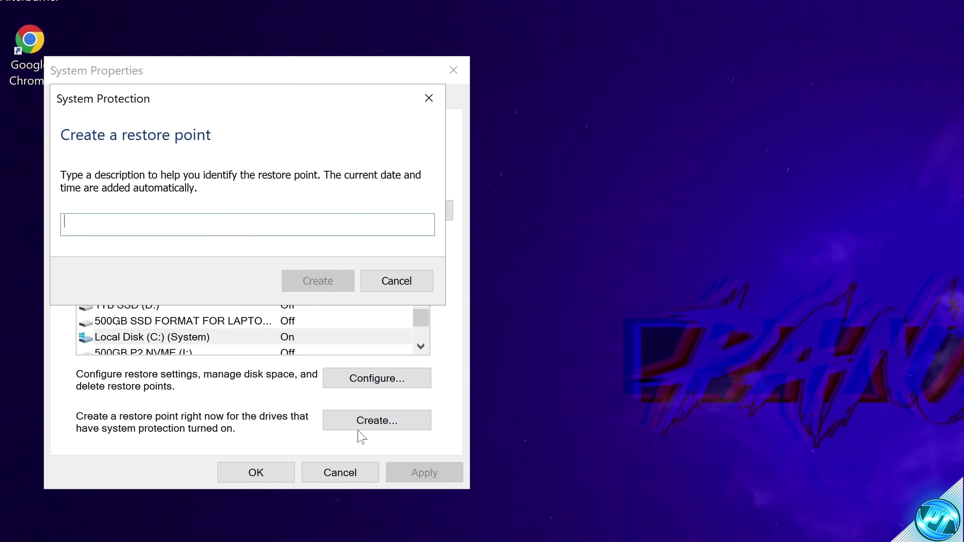
{"action": "type", "text": "restore1"}
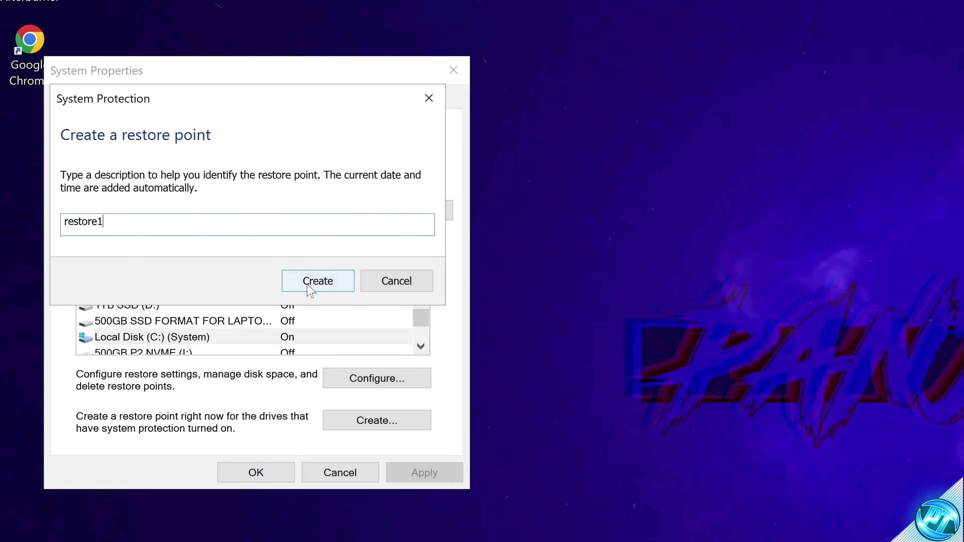
{"action": "left_click", "coordinate": [311, 290]}
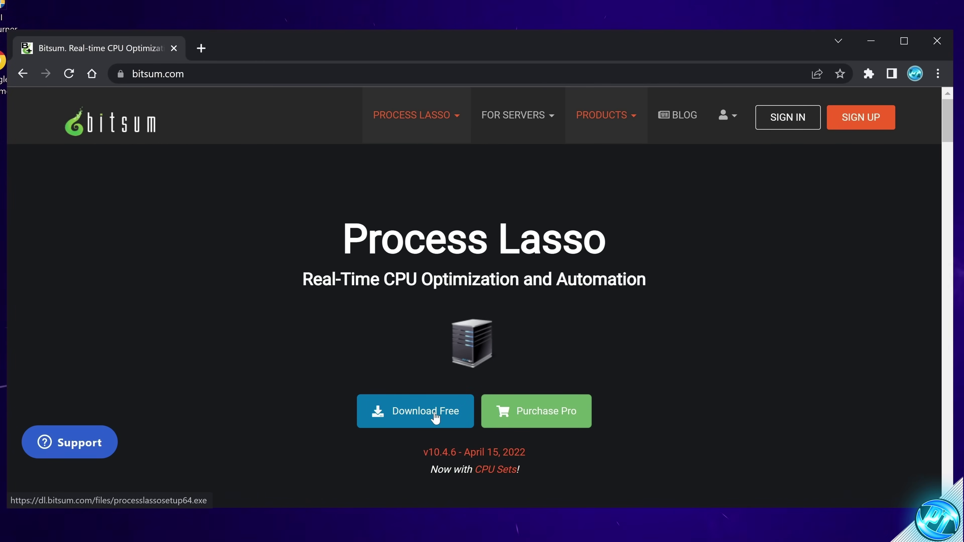
Open the downloaded processlassosetup64.exe installer.
{"action": "left_click", "coordinate": [160, 489]}
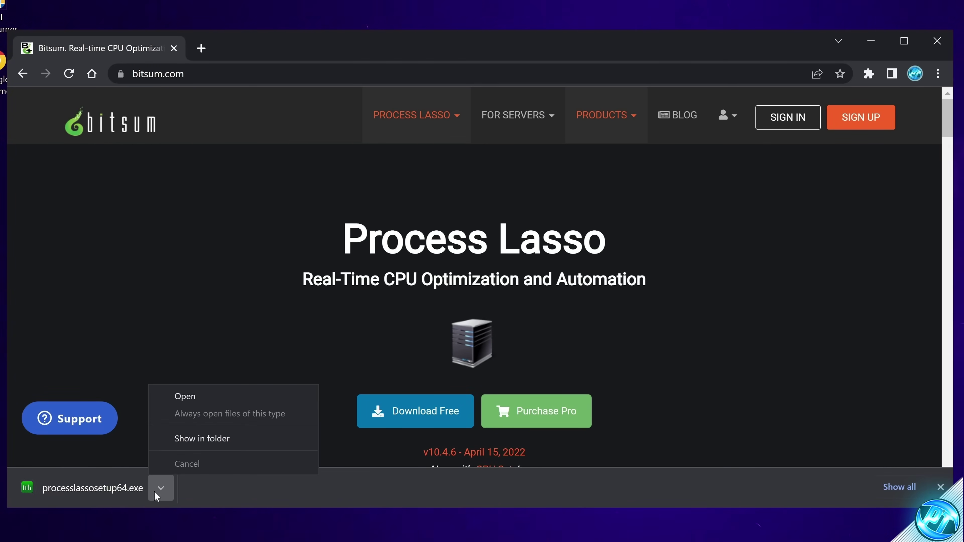
{"action": "left_click", "coordinate": [187, 397]}
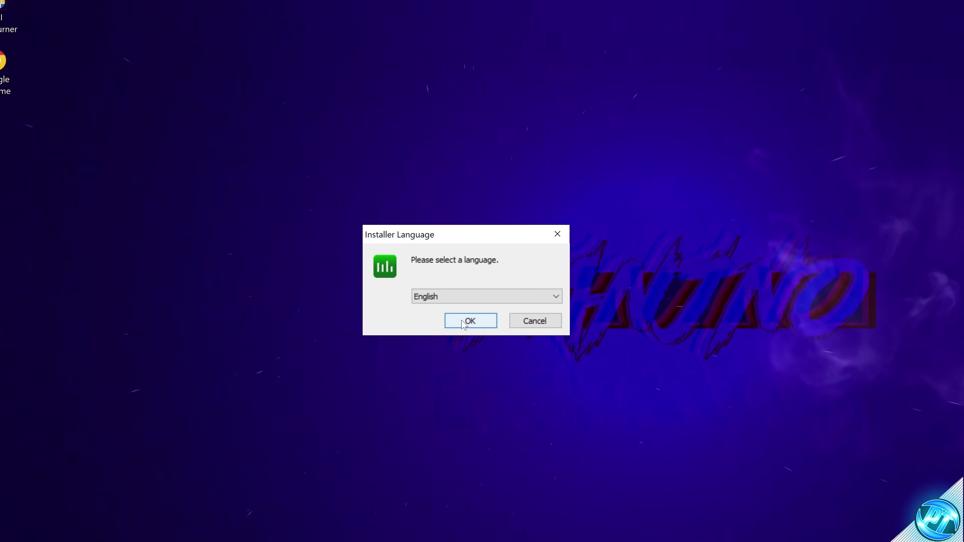
Accept the license and install Process Lasso with the default components.
{"action": "left_click", "coordinate": [471, 321]}
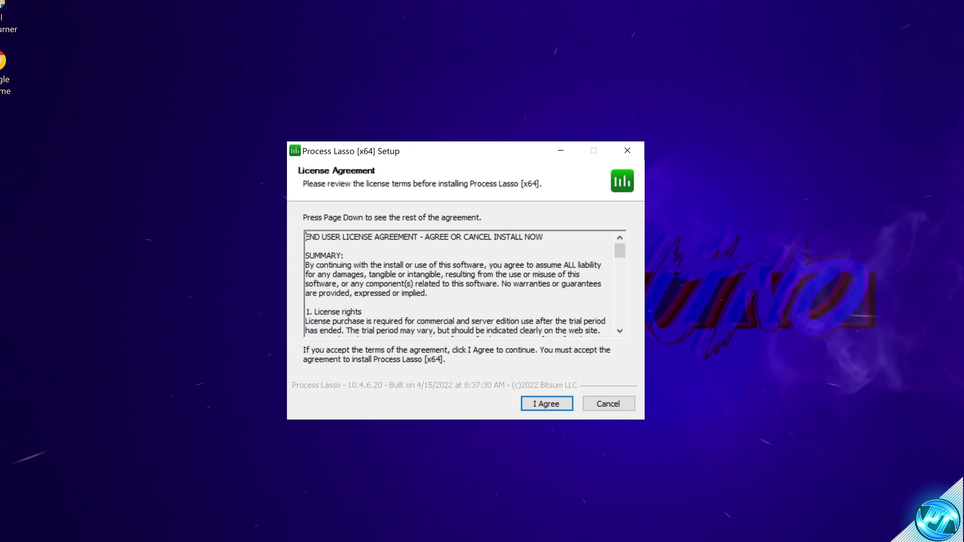
{"action": "left_click", "coordinate": [546, 404]}
{"action": "left_click", "coordinate": [550, 404]}
{"action": "left_click", "coordinate": [549, 405]}
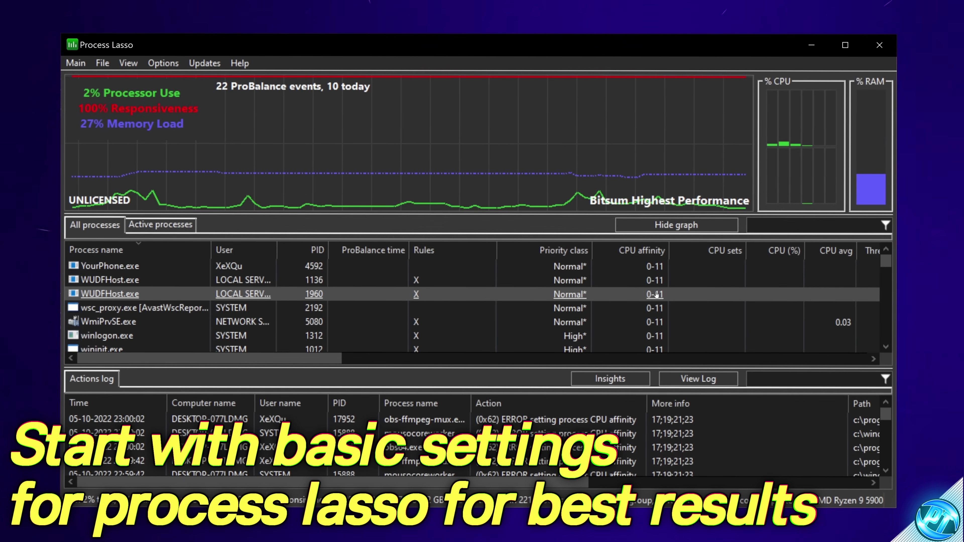
{"action": "left_click", "coordinate": [74, 63]}
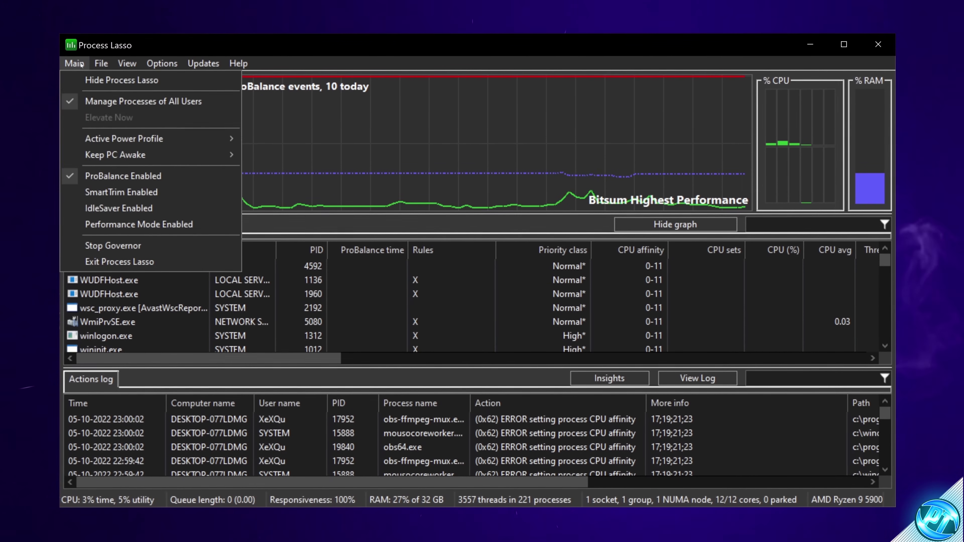
{"action": "mouse_move", "coordinate": [125, 139]}
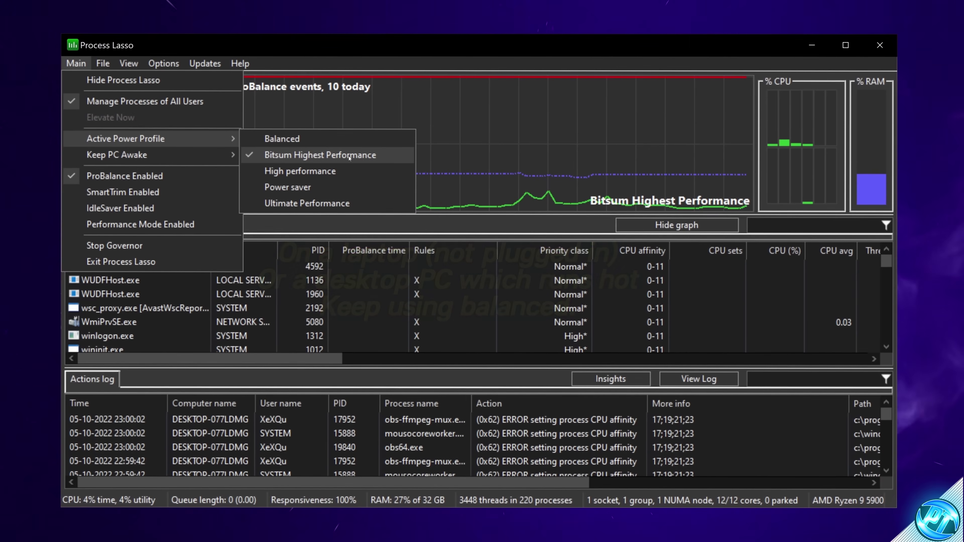
{"action": "left_click", "coordinate": [433, 49]}
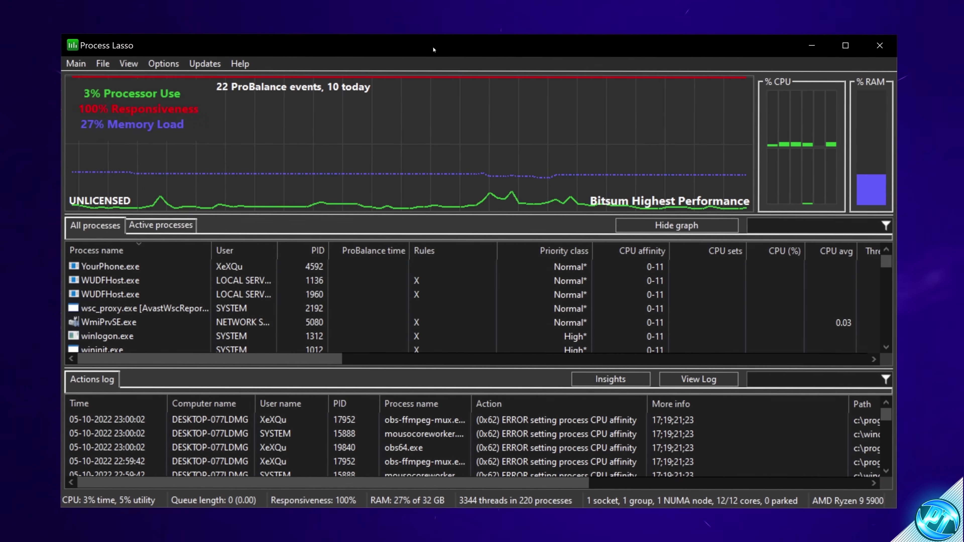
Browse the Options menu's Memory and Power > Performance Mode submenus.
{"action": "left_click", "coordinate": [159, 64]}
{"action": "mouse_move", "coordinate": [341, 80]}
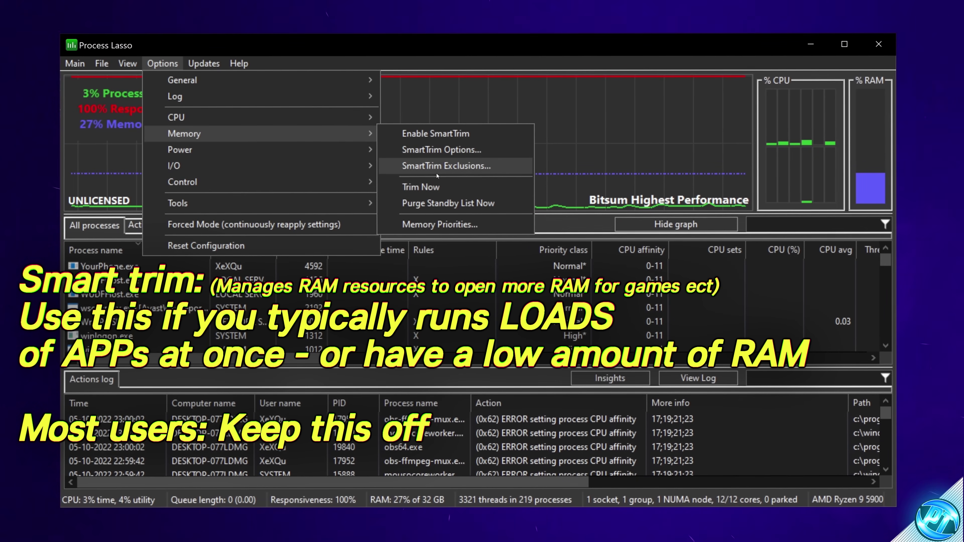
{"action": "mouse_move", "coordinate": [261, 152]}
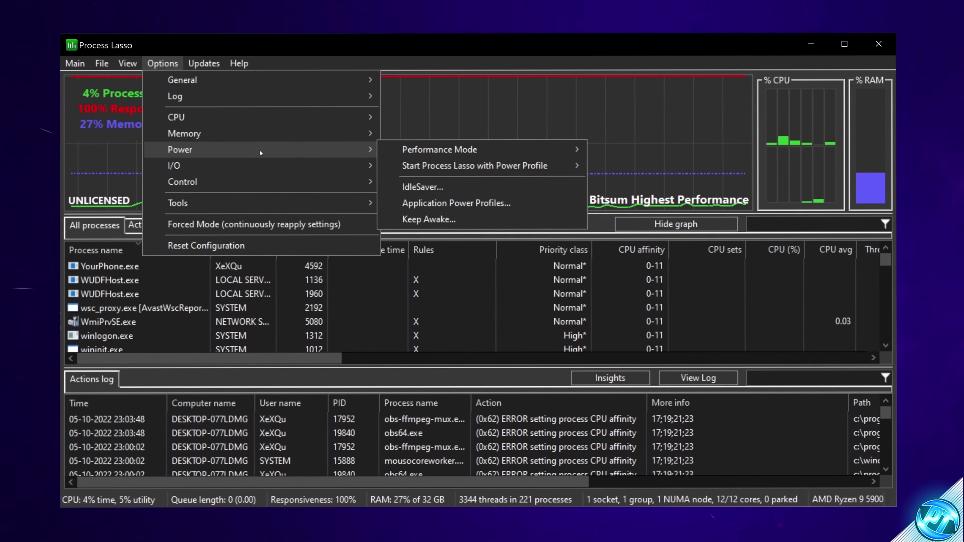
{"action": "mouse_move", "coordinate": [455, 150]}
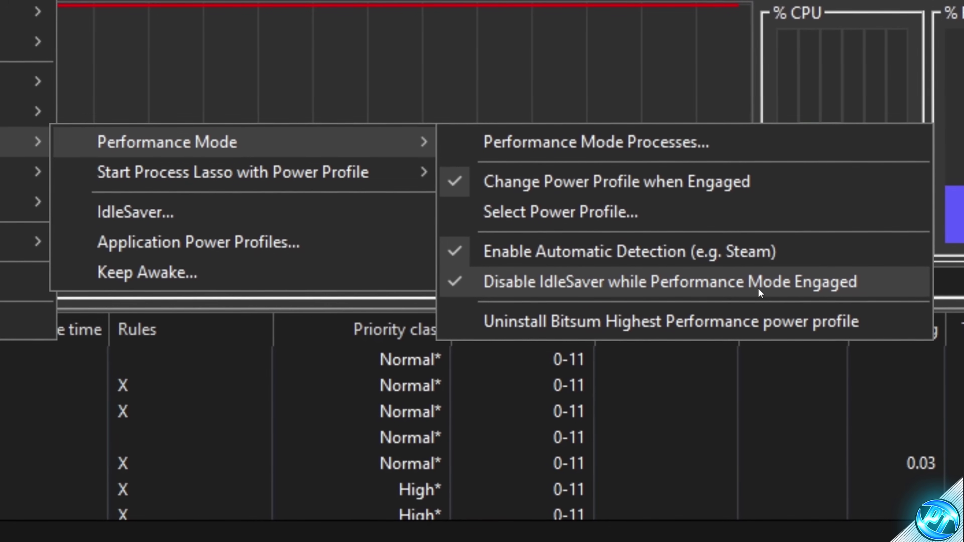
{"action": "mouse_move", "coordinate": [27, 202]}
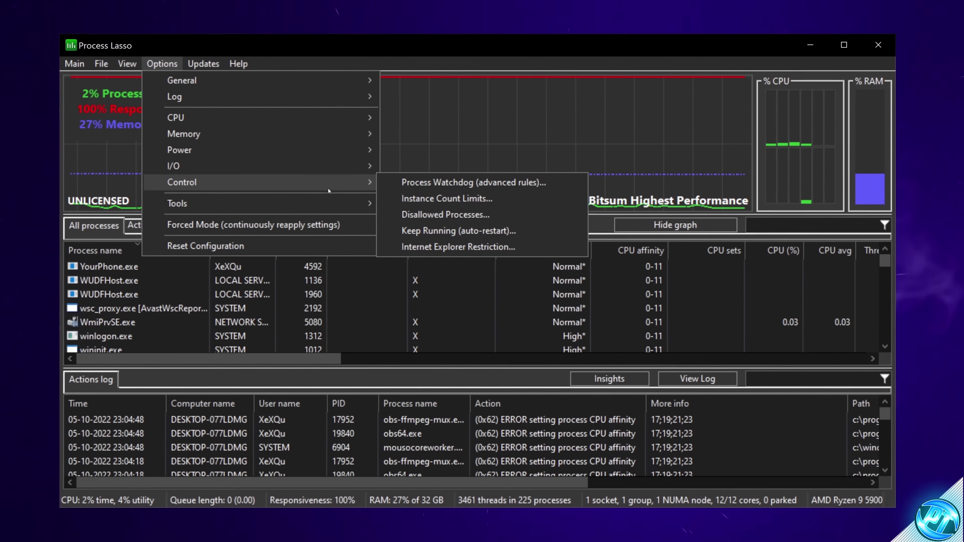
Review the Disallowed Processes list, then scroll down through the All processes list.
{"action": "left_click", "coordinate": [454, 215]}
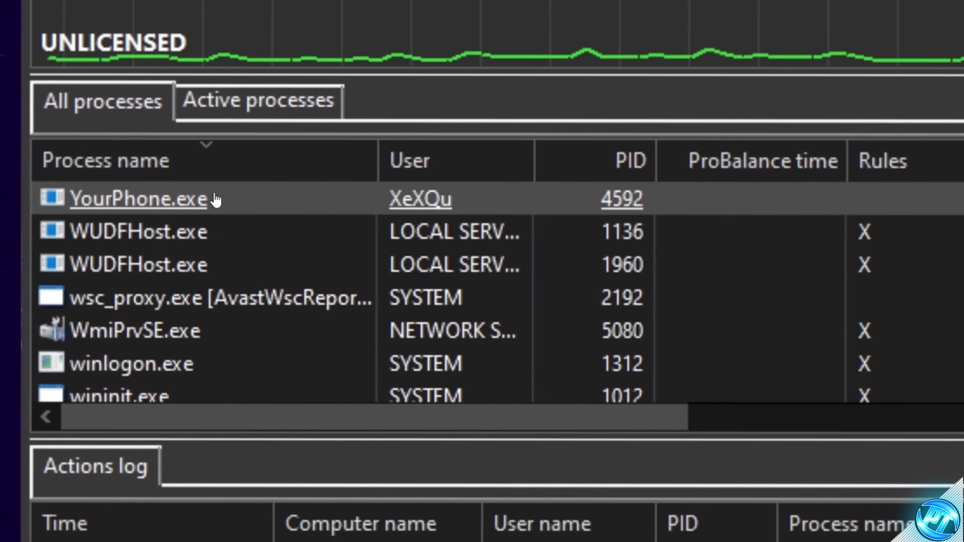
{"action": "scroll", "coordinate": [149, 300], "scroll_direction": "down", "scroll_amount": 10}
{"action": "scroll", "coordinate": [446, 300], "scroll_direction": "down", "scroll_amount": 20}
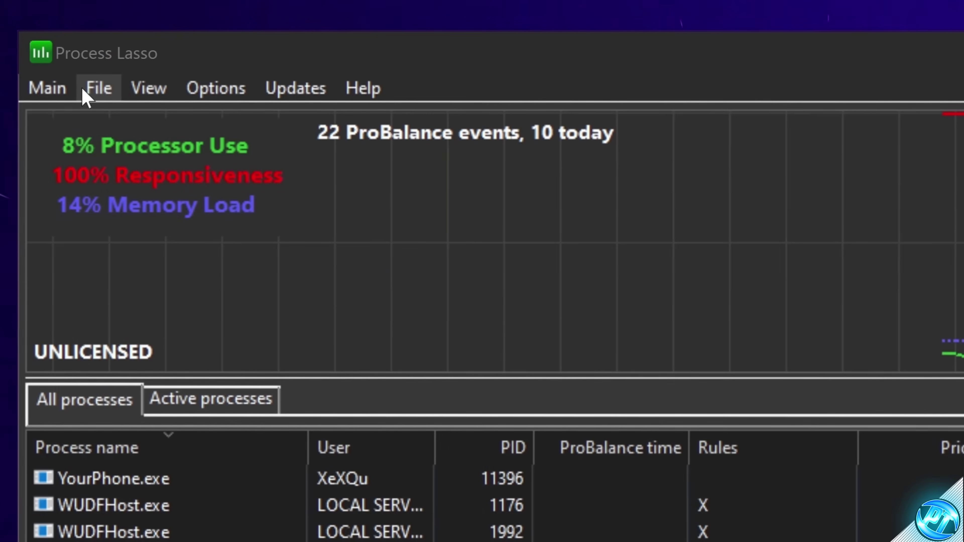
Create a new config profile named Gaming.
{"action": "left_click", "coordinate": [95, 63]}
{"action": "mouse_move", "coordinate": [237, 129]}
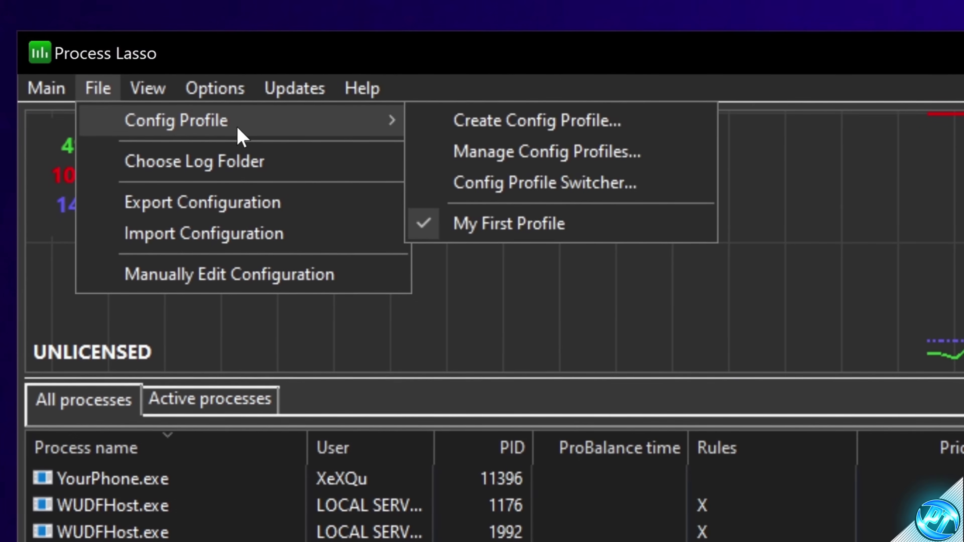
{"action": "left_click", "coordinate": [539, 126]}
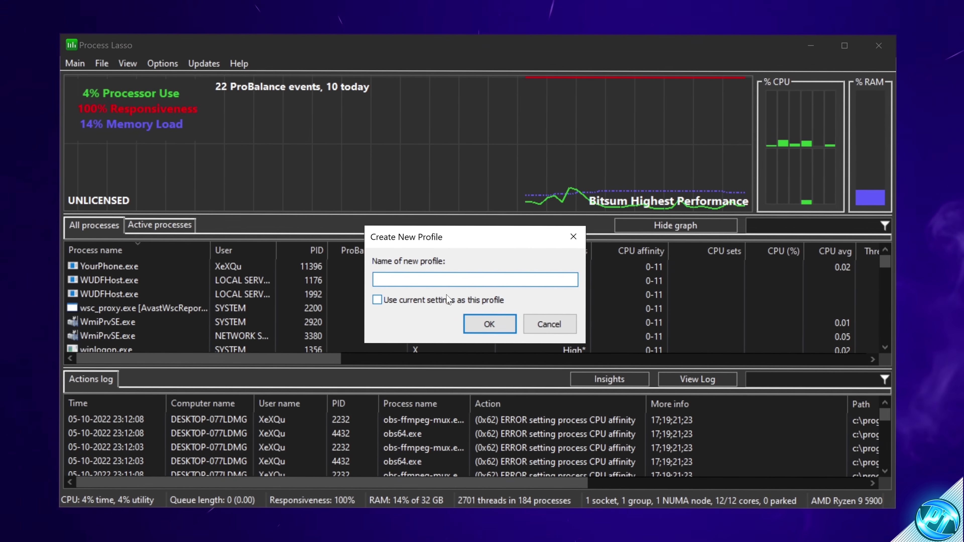
{"action": "type", "text": "Gaming"}
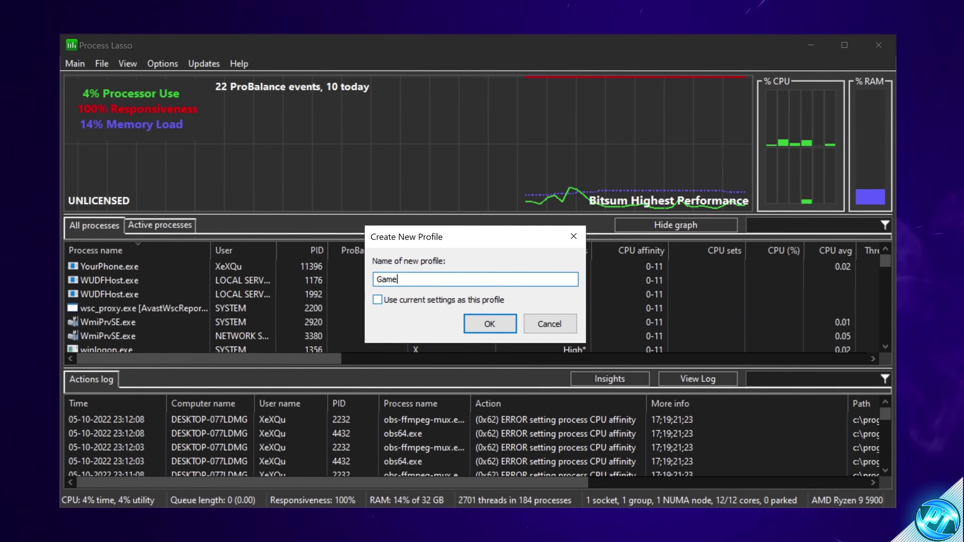
{"action": "left_click", "coordinate": [489, 324]}
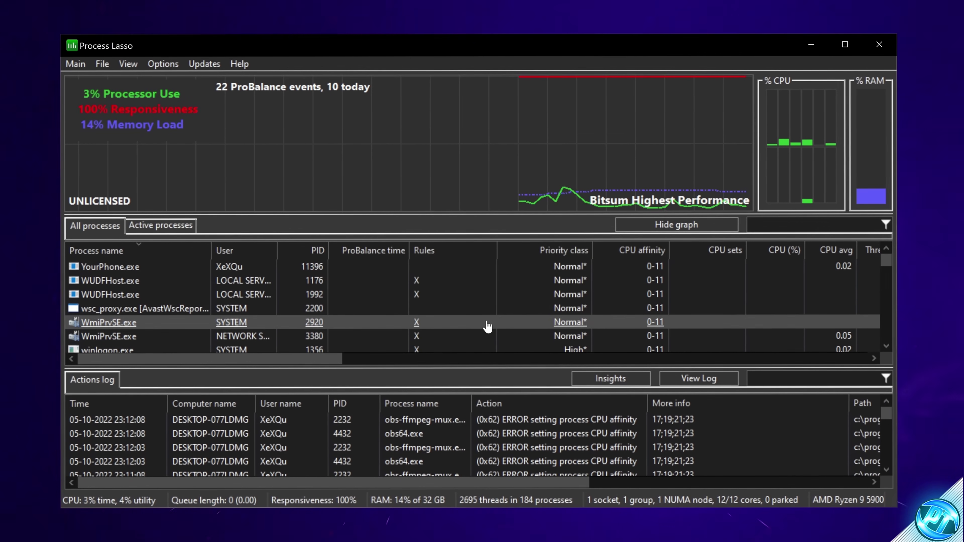
Make Gaming the active config profile.
{"action": "left_click", "coordinate": [102, 59]}
{"action": "mouse_move", "coordinate": [160, 81]}
{"action": "left_click", "coordinate": [302, 150]}
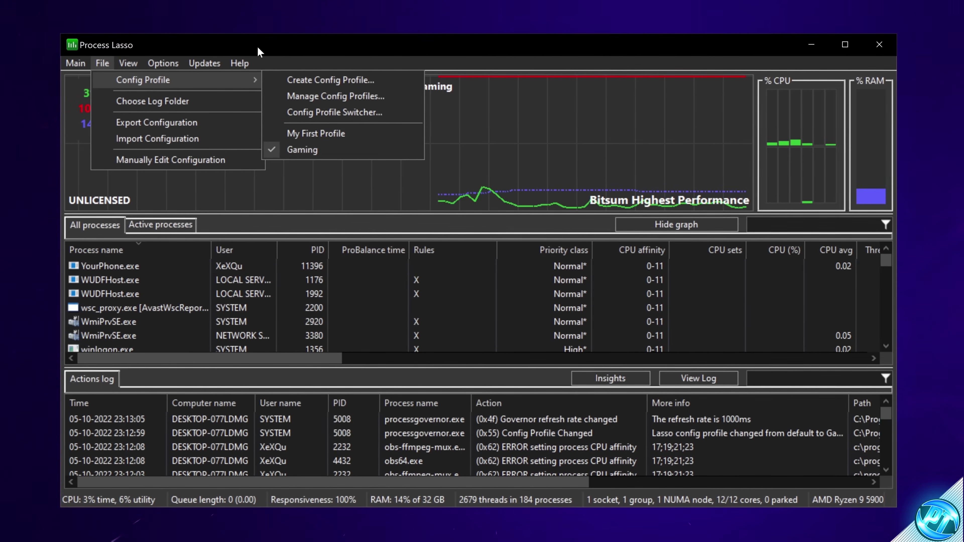
{"action": "left_click", "coordinate": [319, 153]}
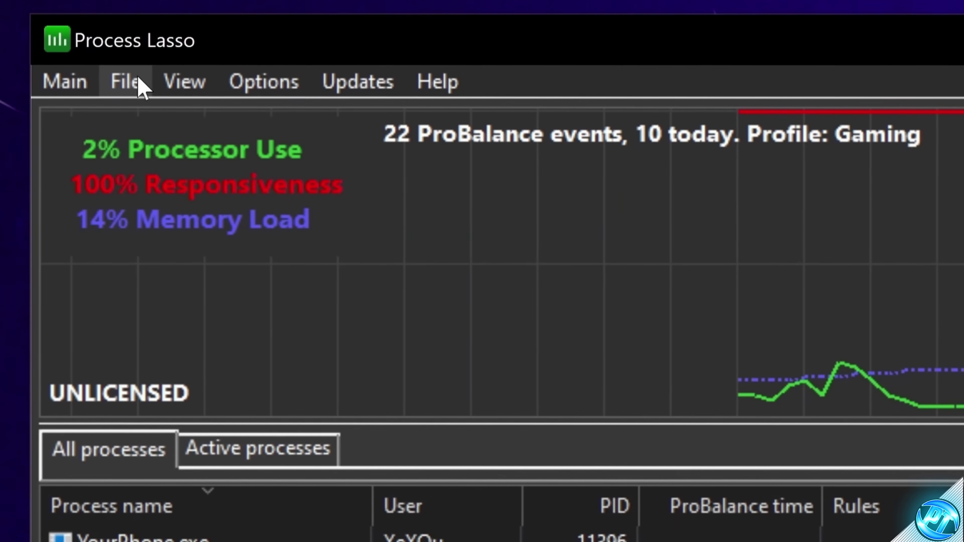
{"action": "left_click", "coordinate": [102, 63]}
{"action": "mouse_move", "coordinate": [130, 82]}
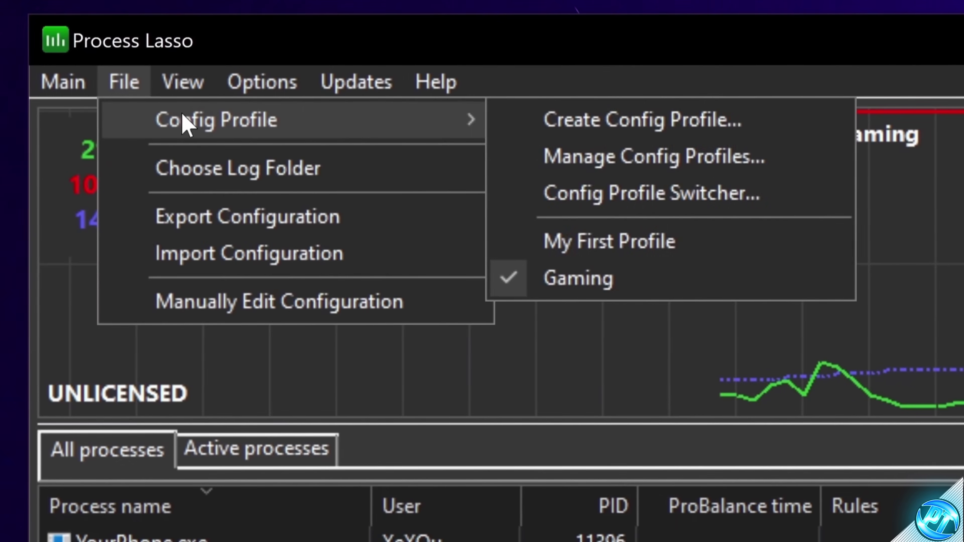
{"action": "left_click", "coordinate": [648, 274]}
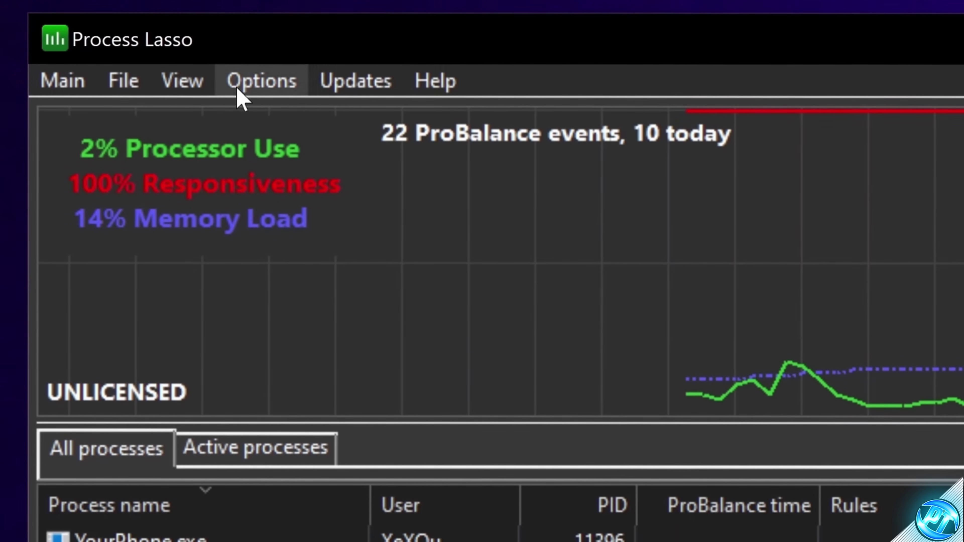
{"action": "left_click", "coordinate": [124, 82]}
{"action": "mouse_move", "coordinate": [224, 121]}
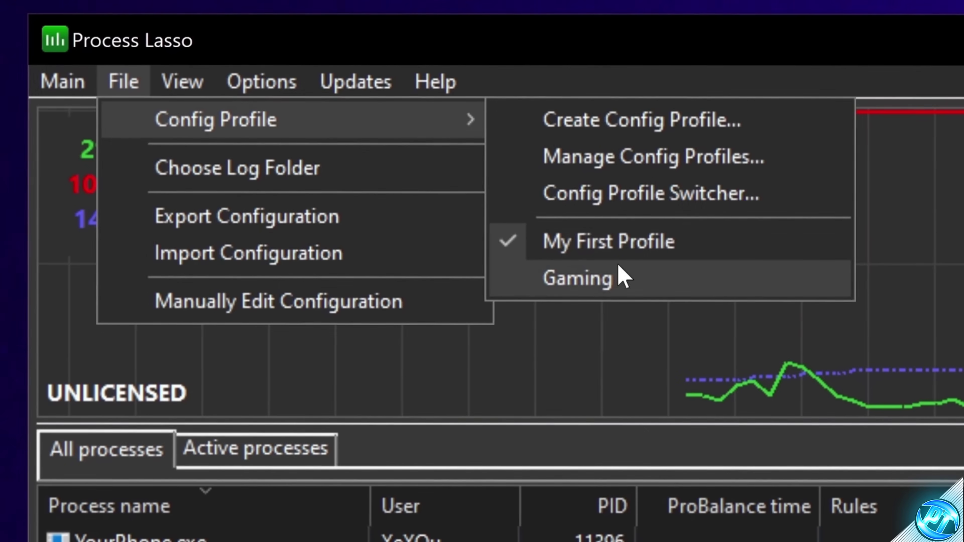
{"action": "left_click", "coordinate": [600, 281]}
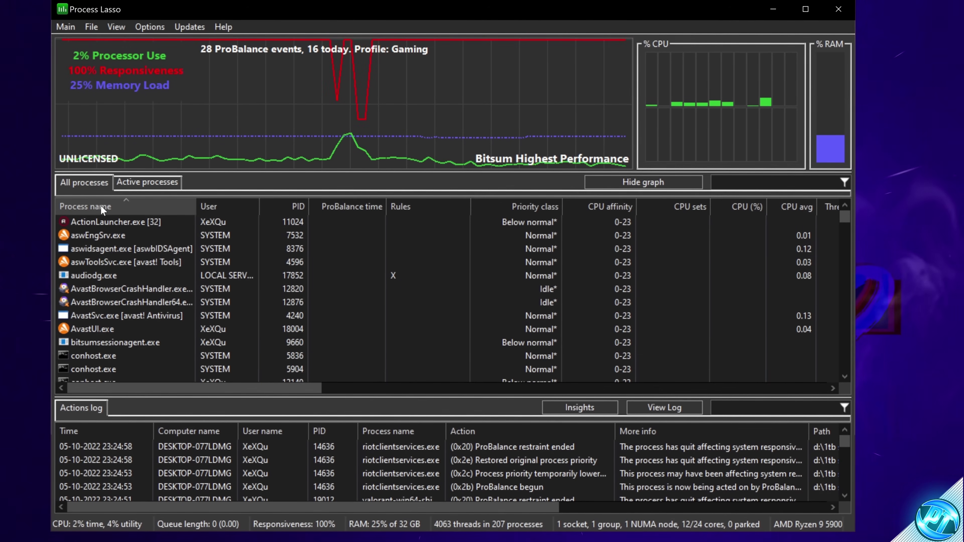
Set audiodg.exe to always run at High CPU priority.
{"action": "mouse_move", "coordinate": [106, 278]}
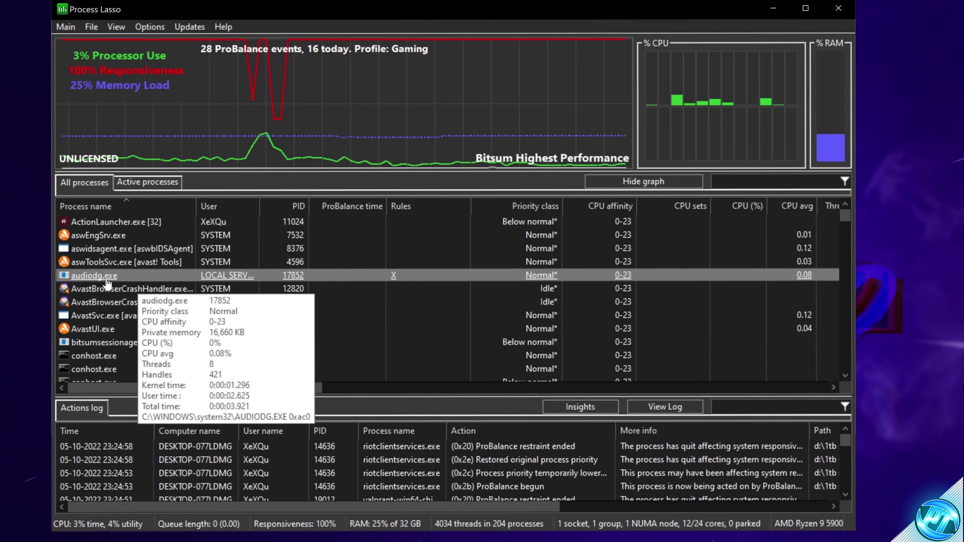
{"action": "right_click", "coordinate": [107, 281]}
{"action": "mouse_move", "coordinate": [144, 242]}
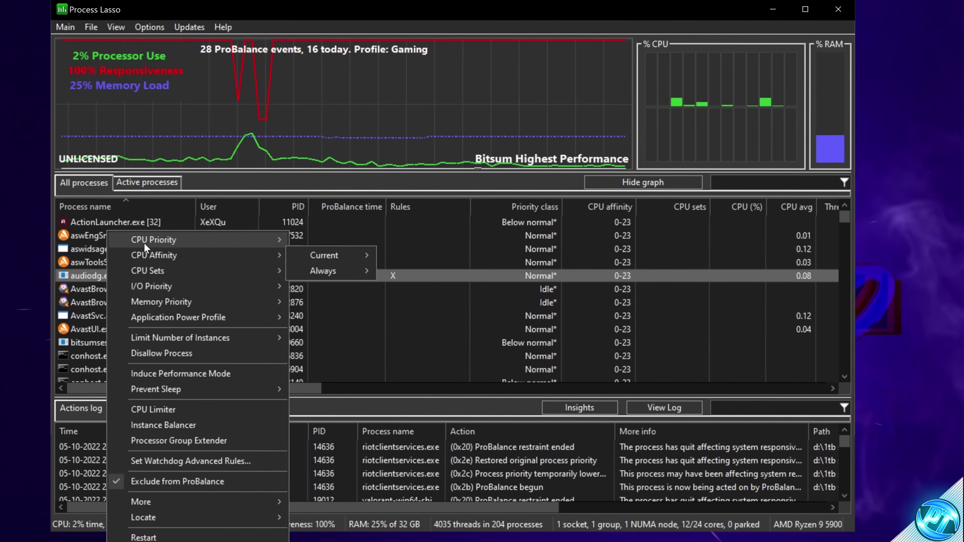
{"action": "mouse_move", "coordinate": [321, 254]}
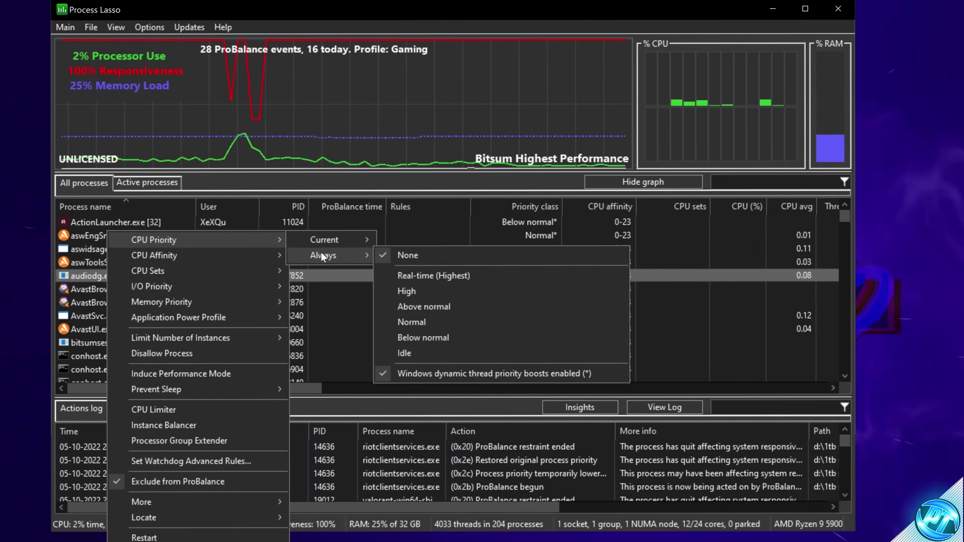
{"action": "left_click", "coordinate": [407, 290]}
Permanently restrict audiodg.exe's CPU affinity to CPU 12 only.
{"action": "right_click", "coordinate": [139, 276]}
{"action": "mouse_move", "coordinate": [207, 255]}
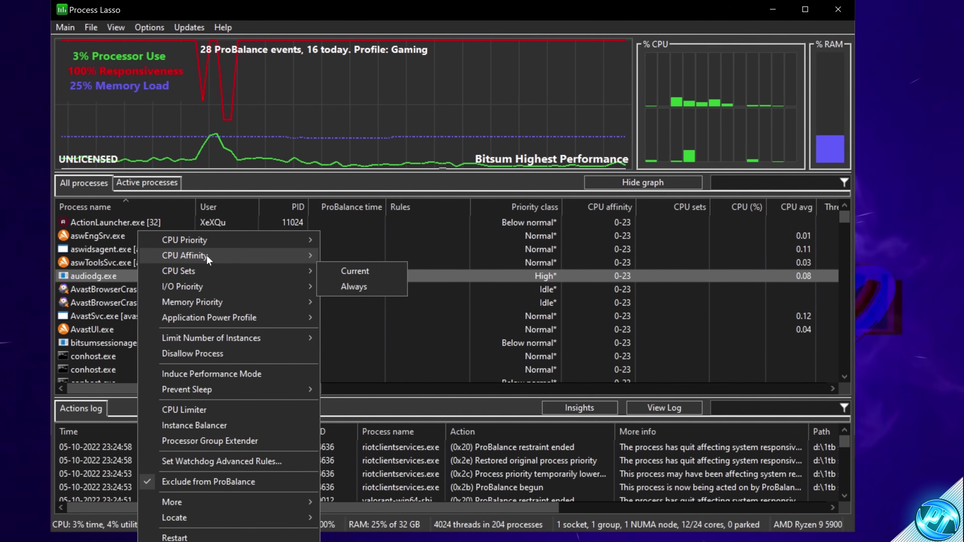
{"action": "mouse_move", "coordinate": [344, 270]}
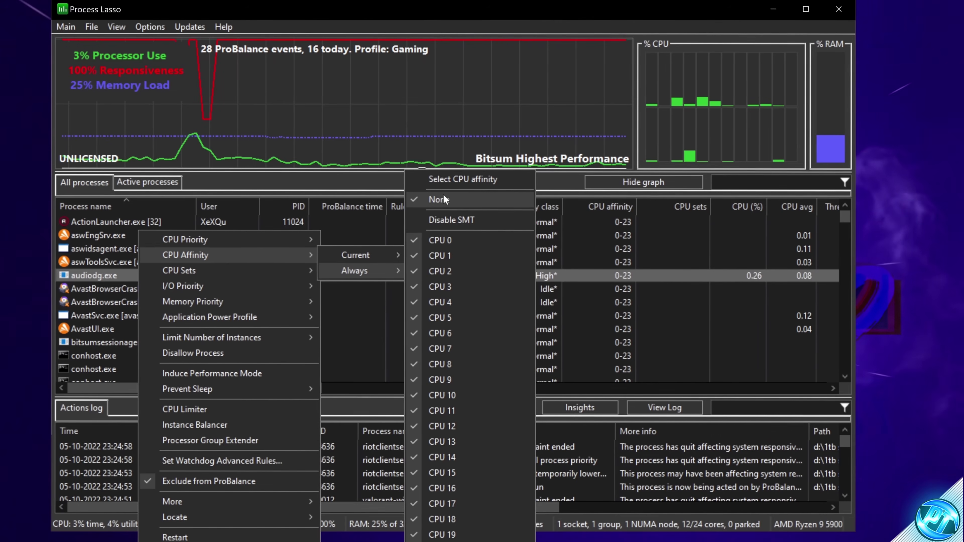
{"action": "left_click", "coordinate": [446, 182]}
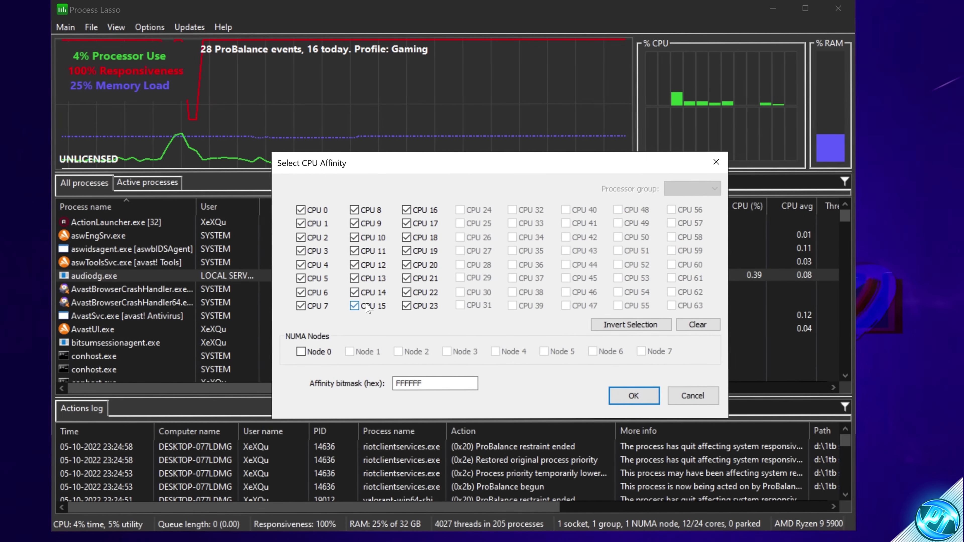
{"action": "left_click", "coordinate": [696, 326]}
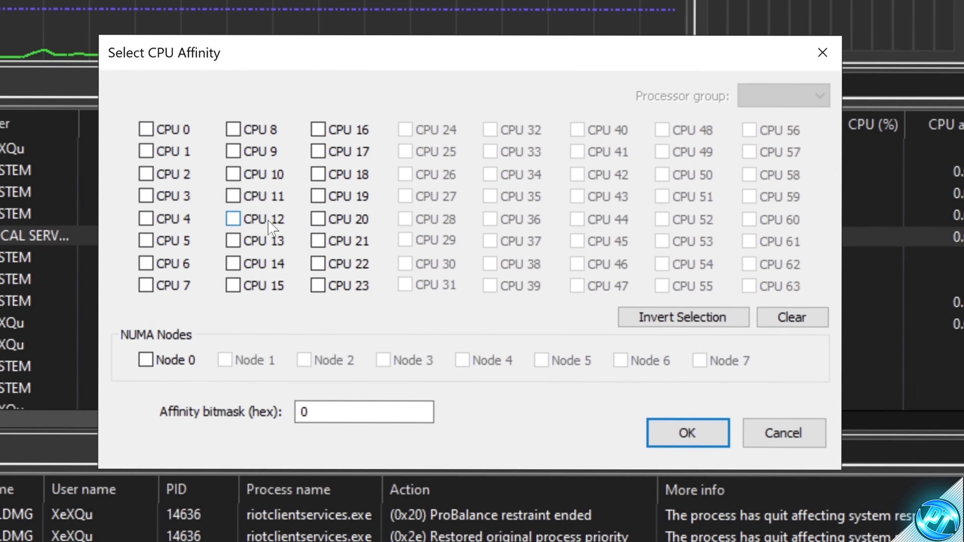
{"action": "left_click", "coordinate": [233, 219]}
{"action": "left_click", "coordinate": [688, 433]}
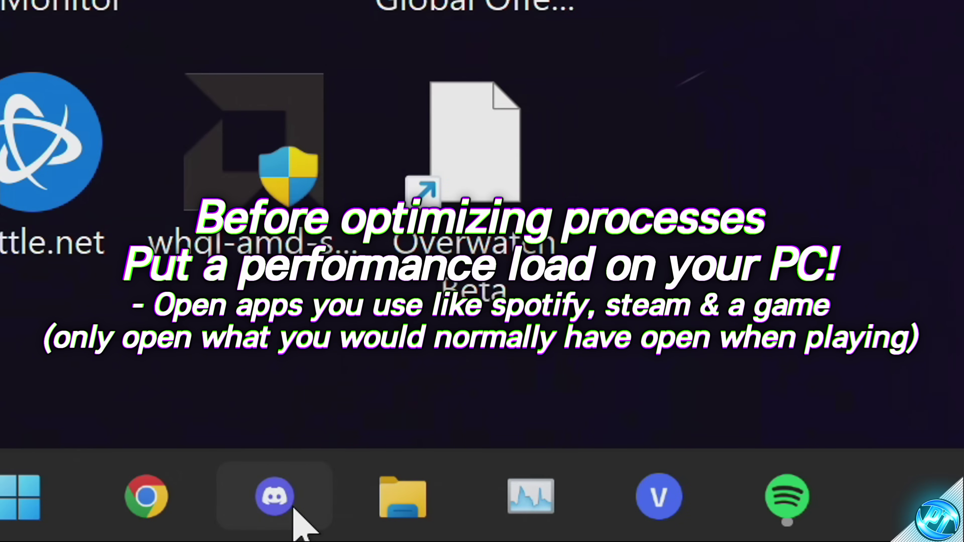
Launch Discord from the taskbar to add background load.
{"action": "left_click", "coordinate": [294, 509]}
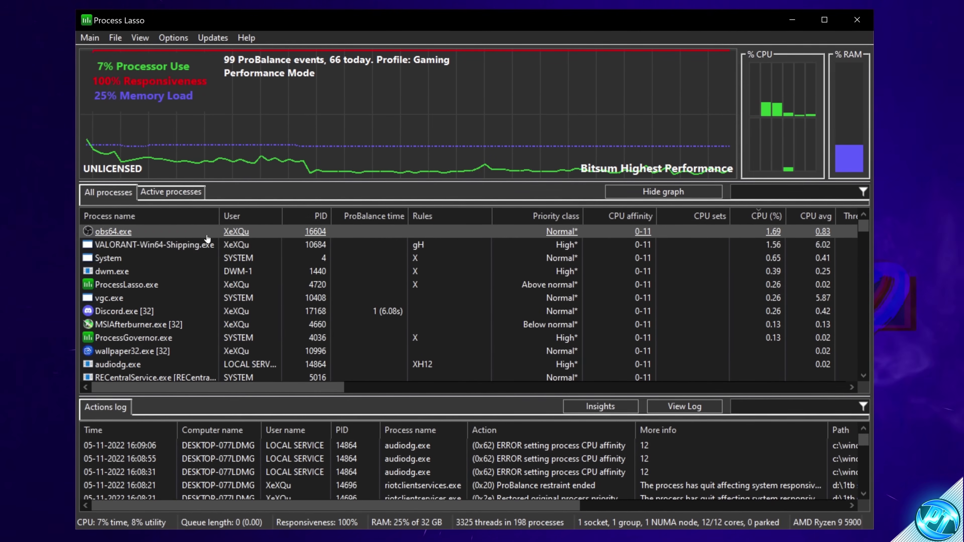
Give VALORANT-Win64-Shipping.exe permanent High CPU and I/O priority, then recheck performance mode.
{"action": "mouse_move", "coordinate": [201, 247]}
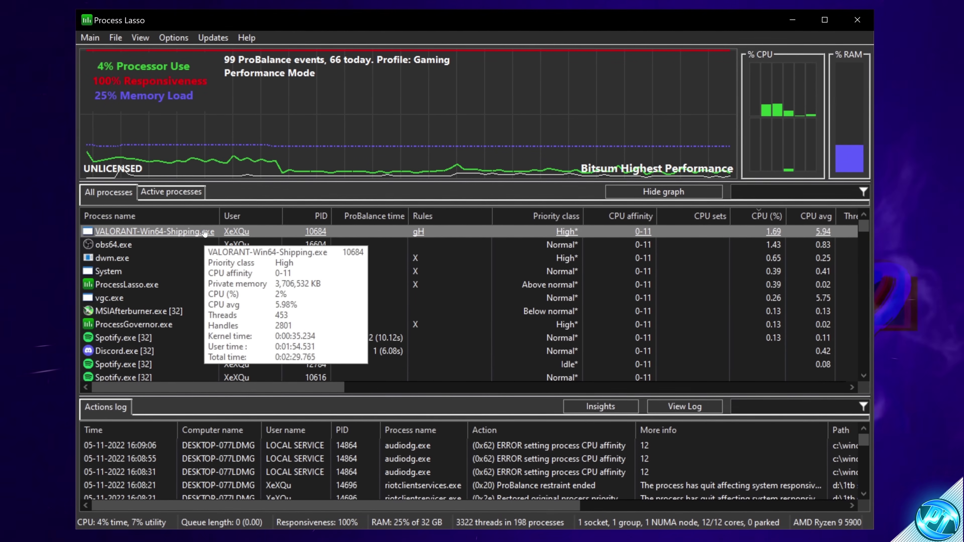
{"action": "right_click", "coordinate": [190, 246]}
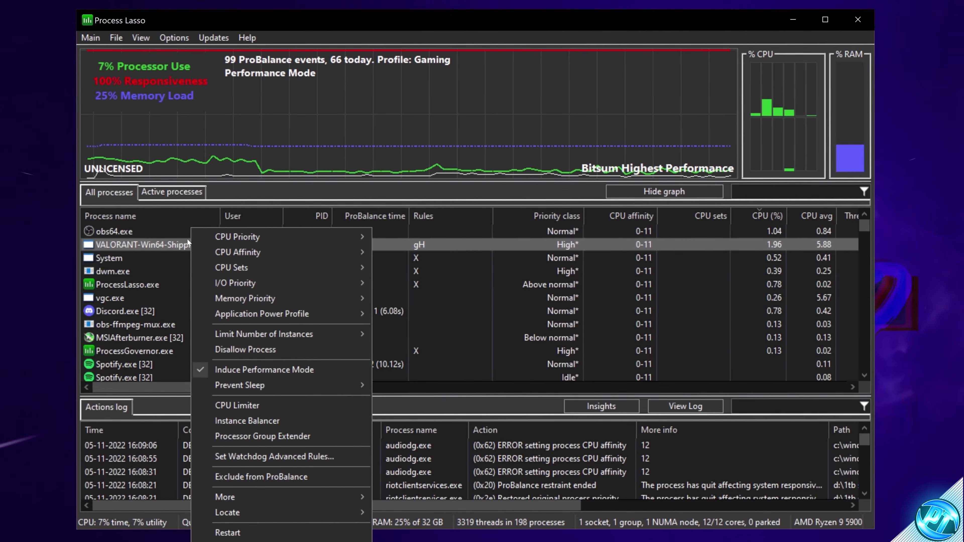
{"action": "mouse_move", "coordinate": [258, 235]}
{"action": "mouse_move", "coordinate": [426, 253]}
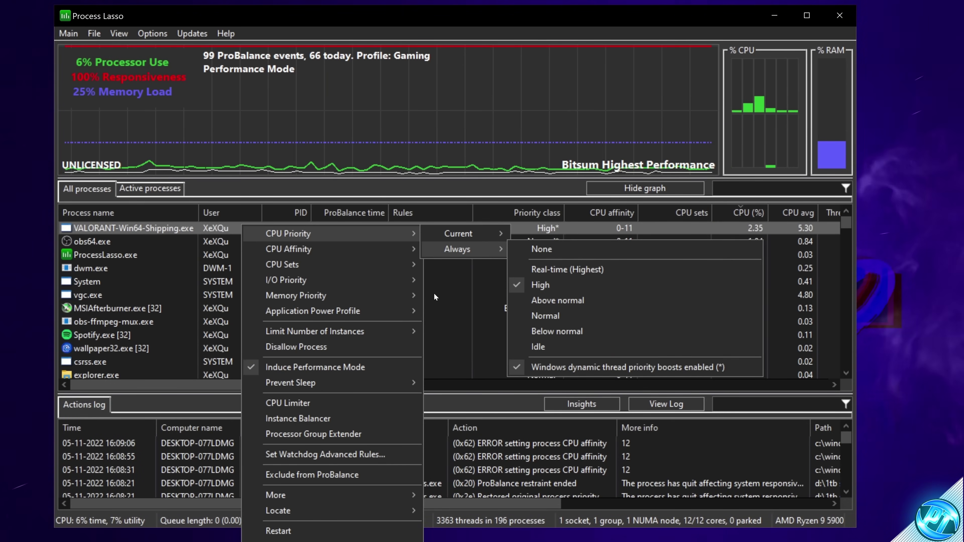
{"action": "mouse_move", "coordinate": [446, 295]}
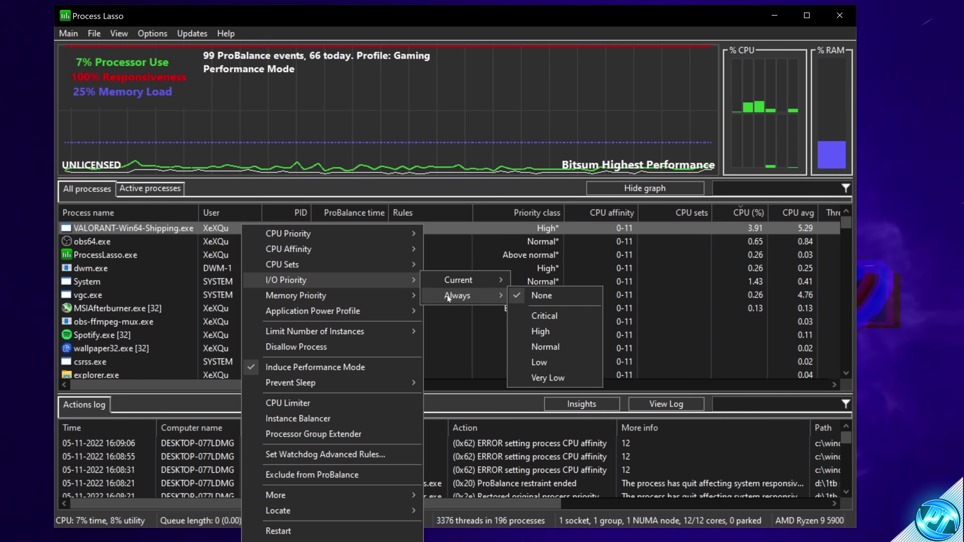
{"action": "left_click", "coordinate": [566, 331]}
{"action": "right_click", "coordinate": [249, 230]}
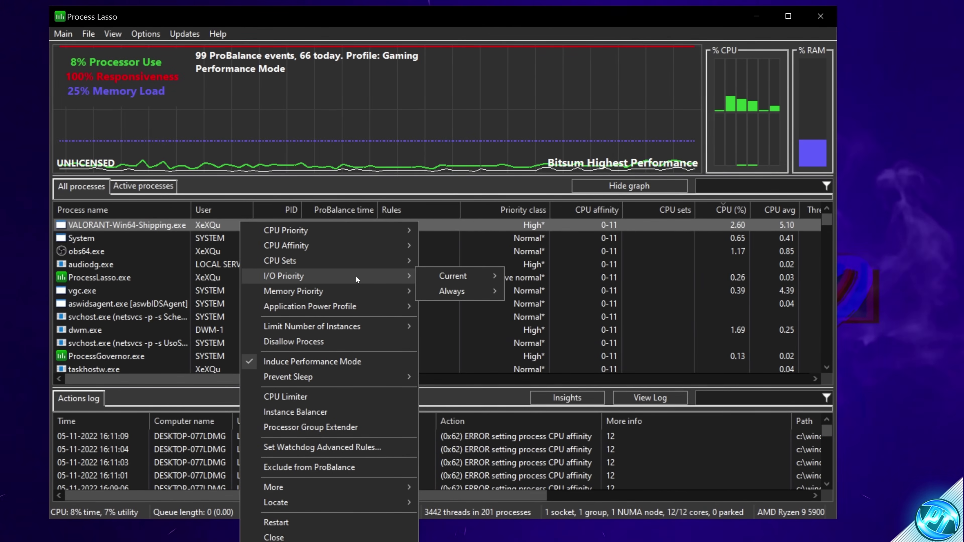
{"action": "mouse_move", "coordinate": [351, 263]}
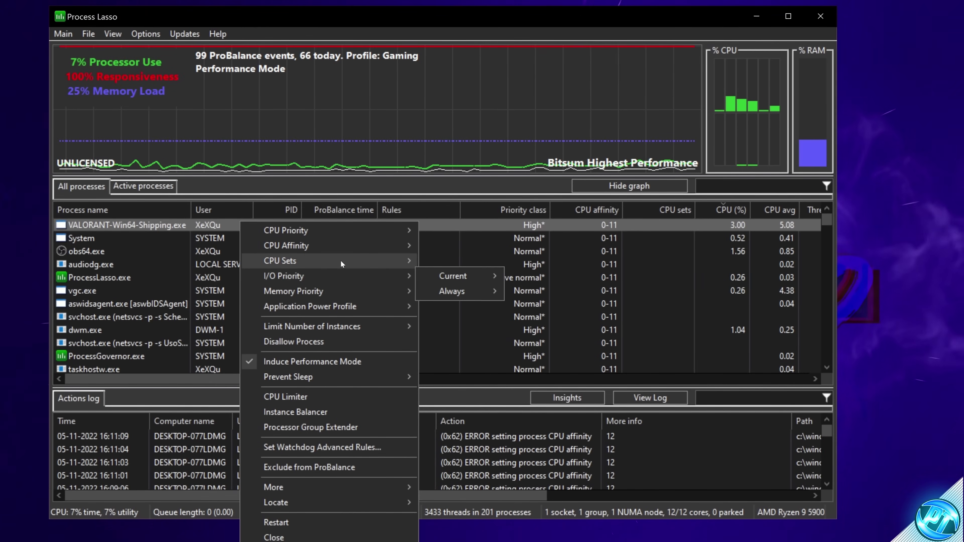
{"action": "mouse_move", "coordinate": [347, 287]}
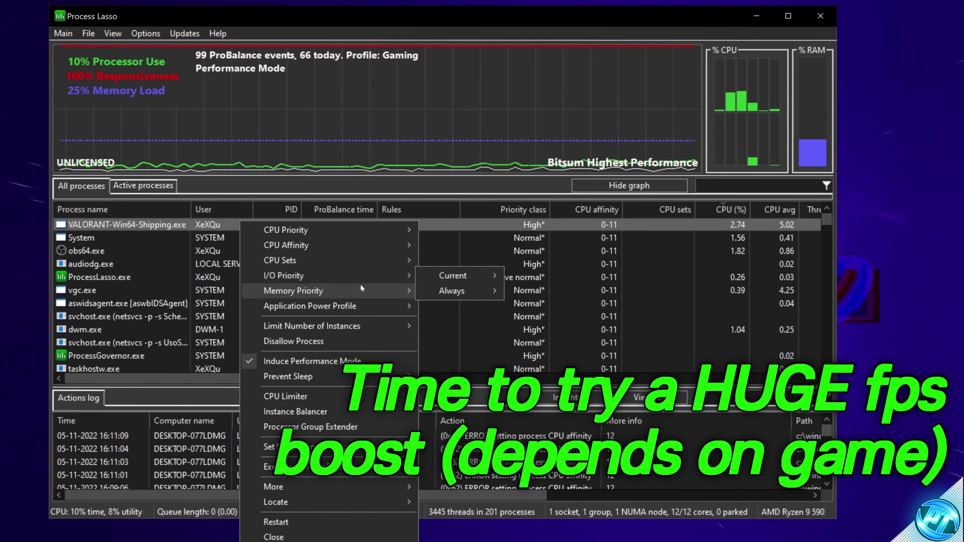
{"action": "mouse_move", "coordinate": [338, 247]}
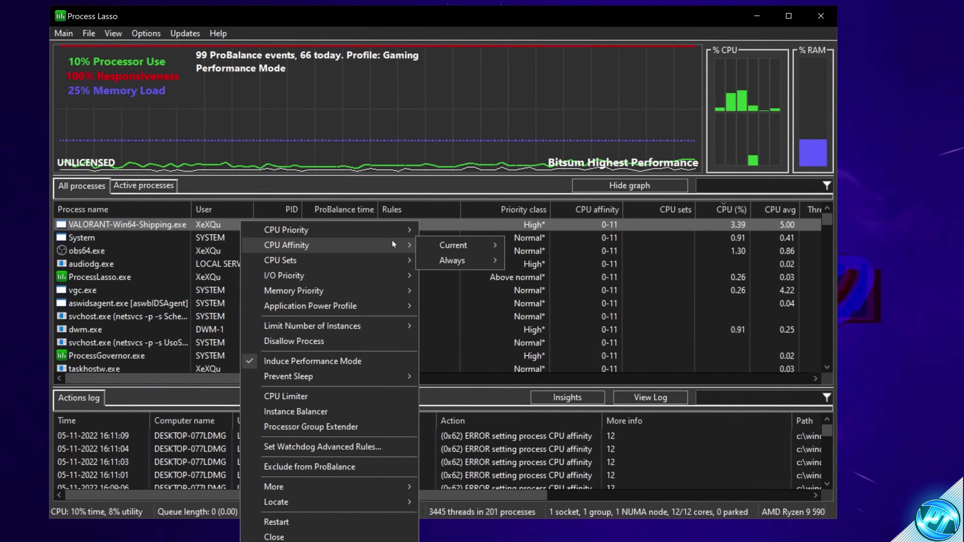
{"action": "mouse_move", "coordinate": [461, 263]}
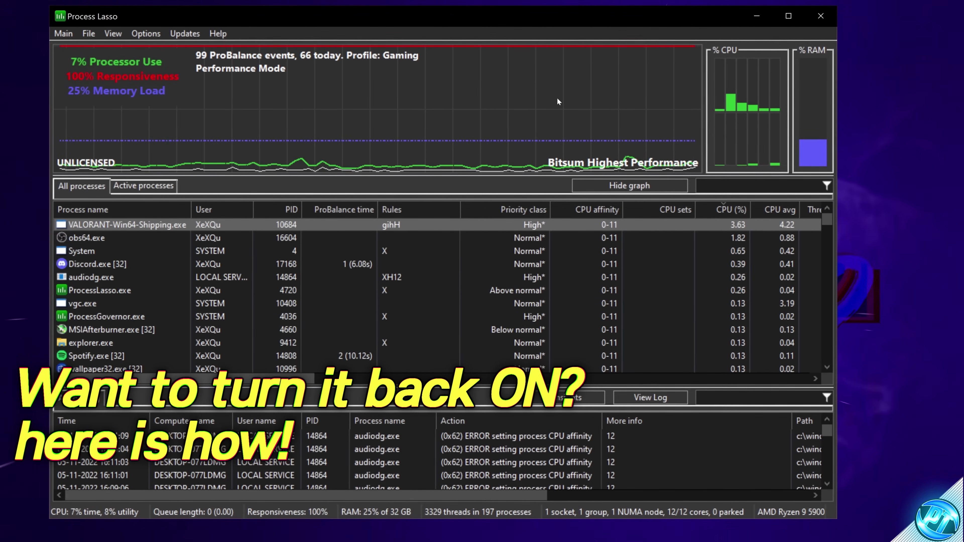
Remove VALORANT's existing permanent CPU affinity rule.
{"action": "right_click", "coordinate": [230, 225]}
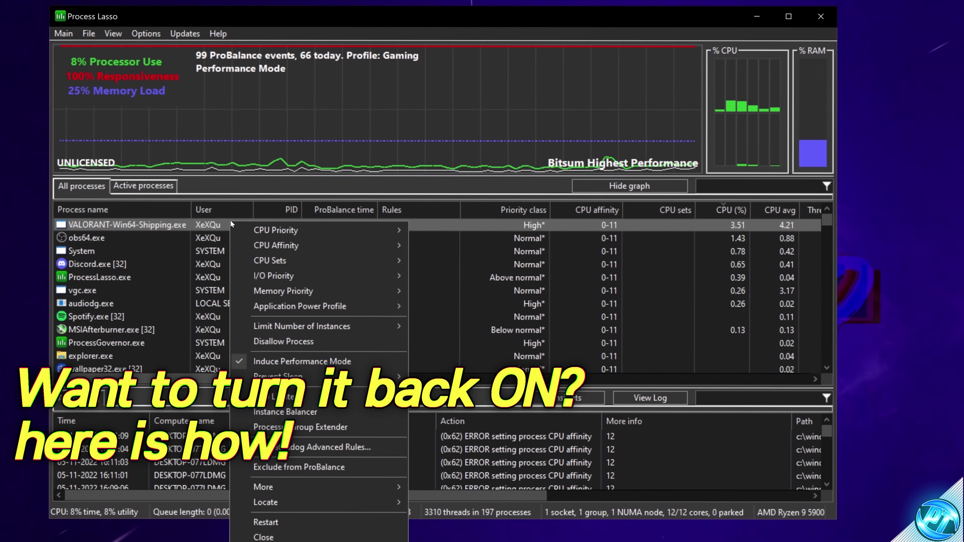
{"action": "mouse_move", "coordinate": [300, 243]}
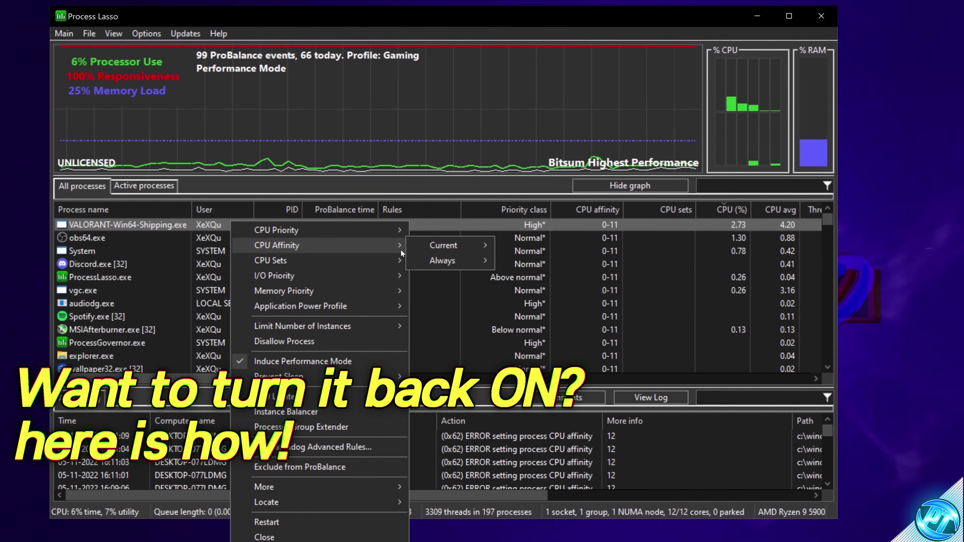
{"action": "mouse_move", "coordinate": [444, 261]}
{"action": "left_click", "coordinate": [531, 283]}
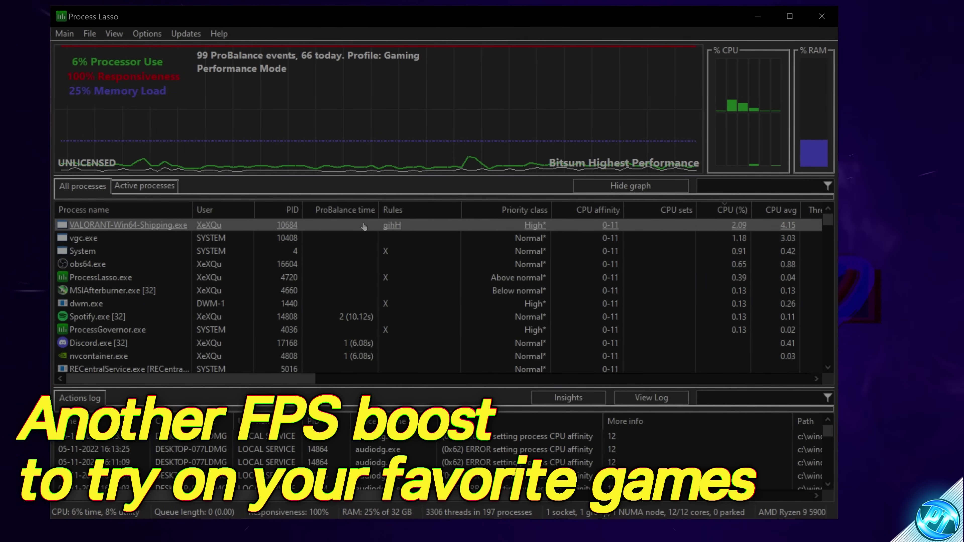
Untick CPU 0 in VALORANT's permanent CPU affinity.
{"action": "right_click", "coordinate": [360, 226]}
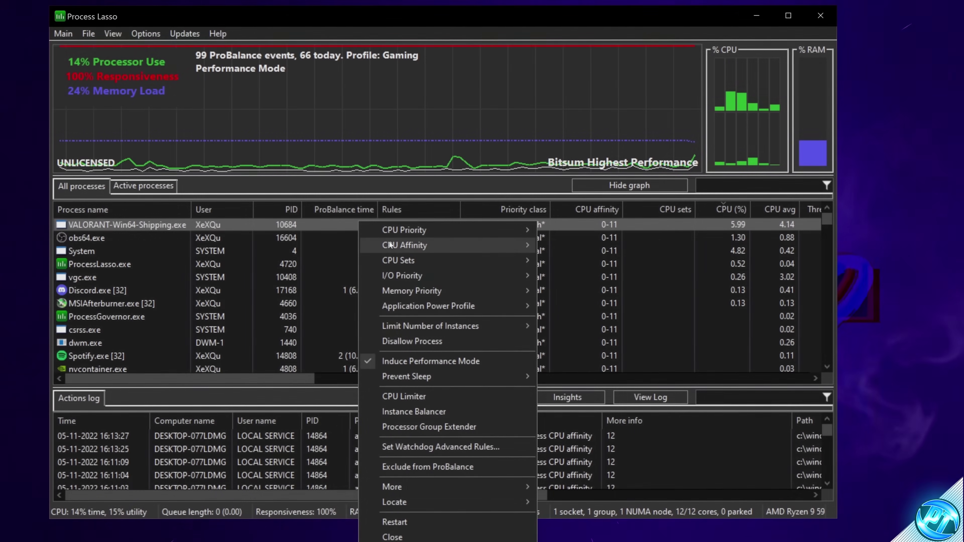
{"action": "mouse_move", "coordinate": [470, 245]}
{"action": "mouse_move", "coordinate": [558, 258]}
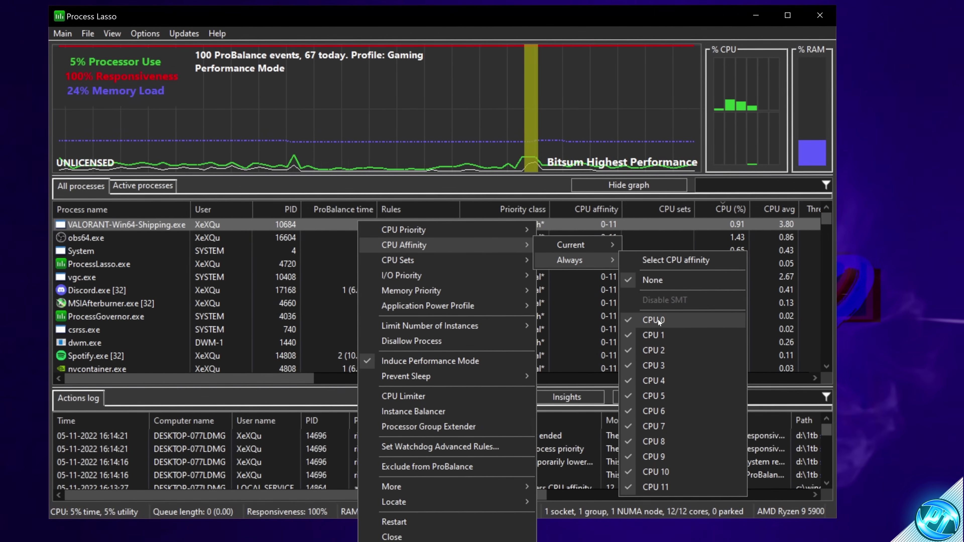
{"action": "left_click", "coordinate": [645, 321]}
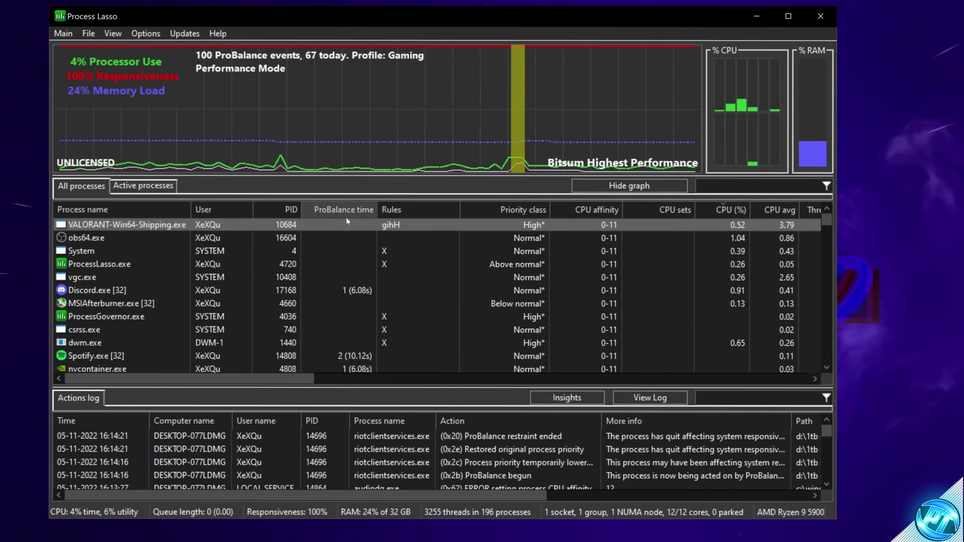
Verify VALORANT's affinity now covers CPUs 1-11, then browse and close the File menu.
{"action": "right_click", "coordinate": [329, 238]}
{"action": "mouse_move", "coordinate": [455, 245]}
{"action": "mouse_move", "coordinate": [544, 264]}
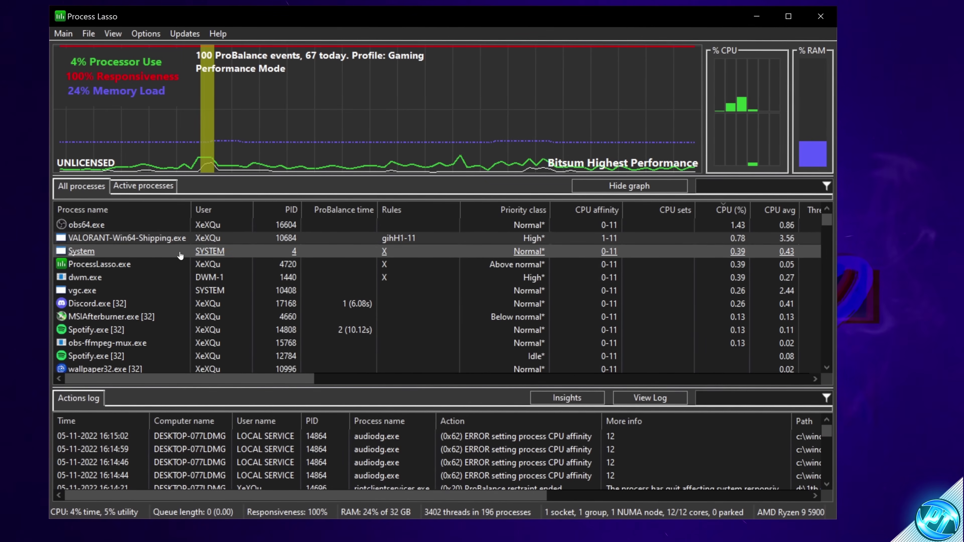
{"action": "left_click", "coordinate": [96, 34]}
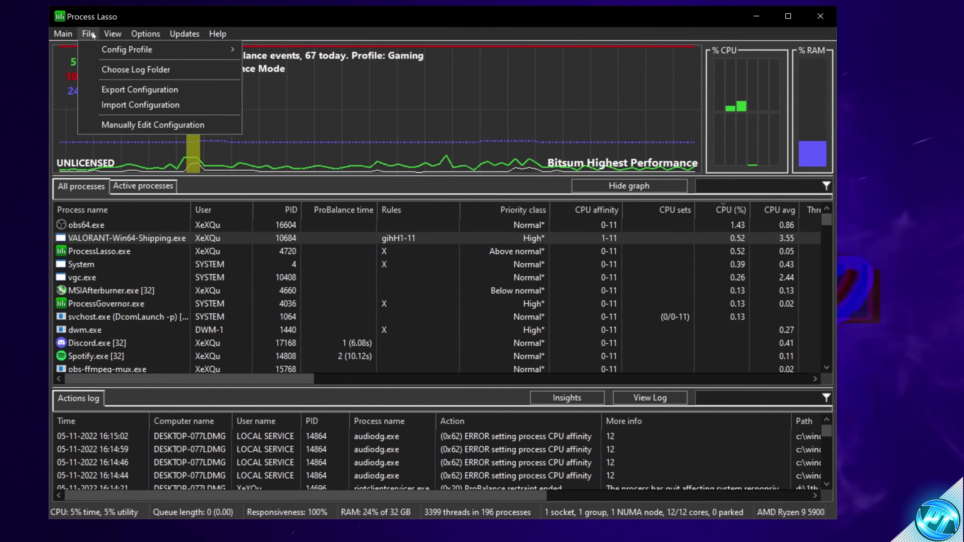
{"action": "left_click", "coordinate": [189, 16]}
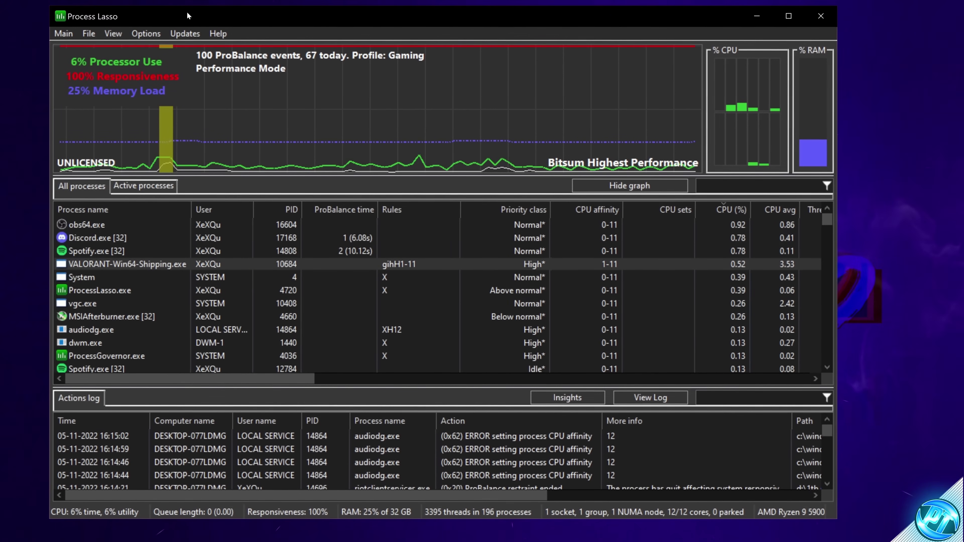
{"action": "mouse_move", "coordinate": [180, 245]}
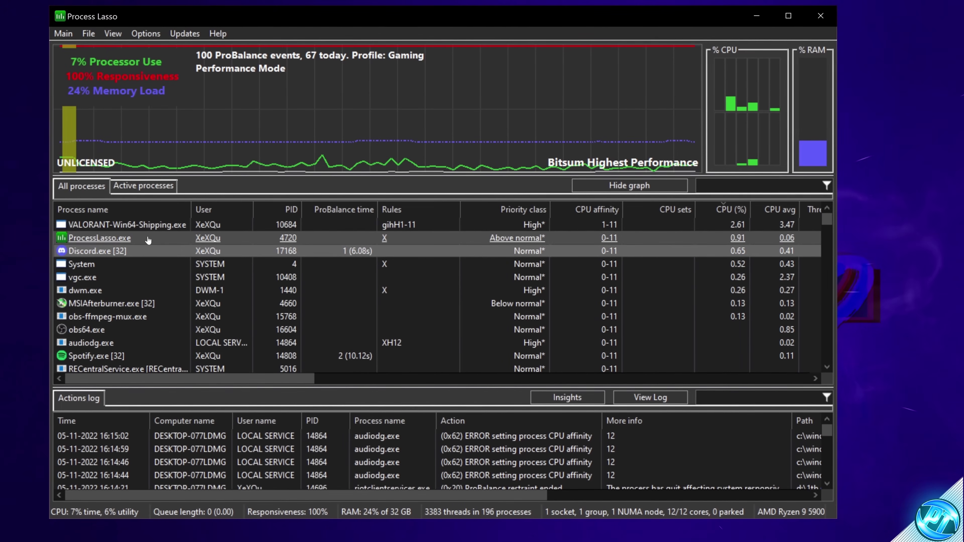
Give Discord.exe a permanent Normal CPU priority rule (N).
{"action": "right_click", "coordinate": [144, 252]}
{"action": "mouse_move", "coordinate": [302, 236]}
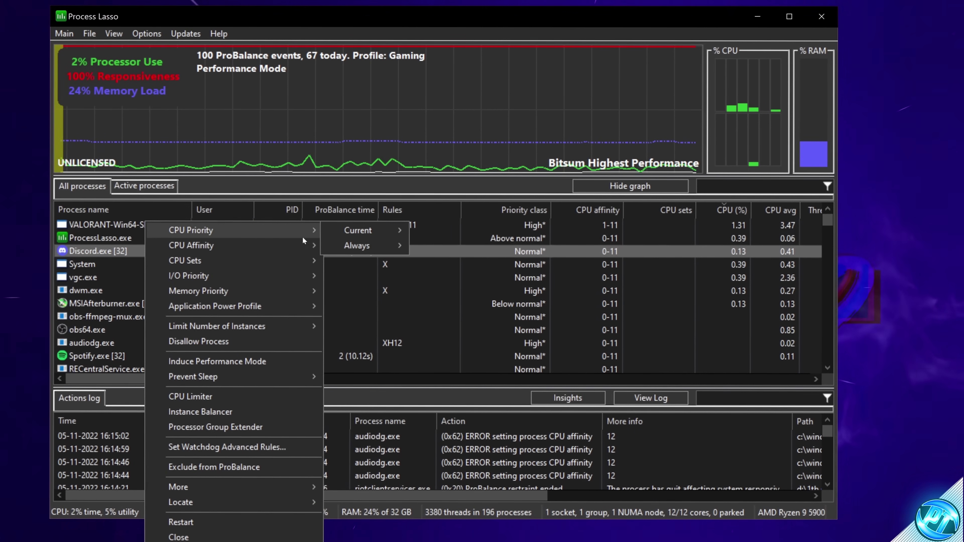
{"action": "mouse_move", "coordinate": [334, 246]}
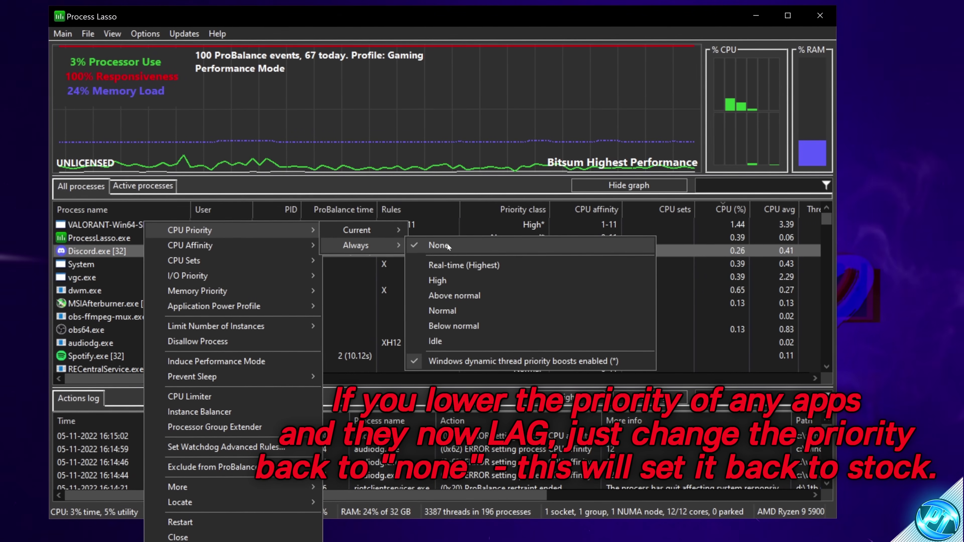
{"action": "left_click", "coordinate": [445, 310]}
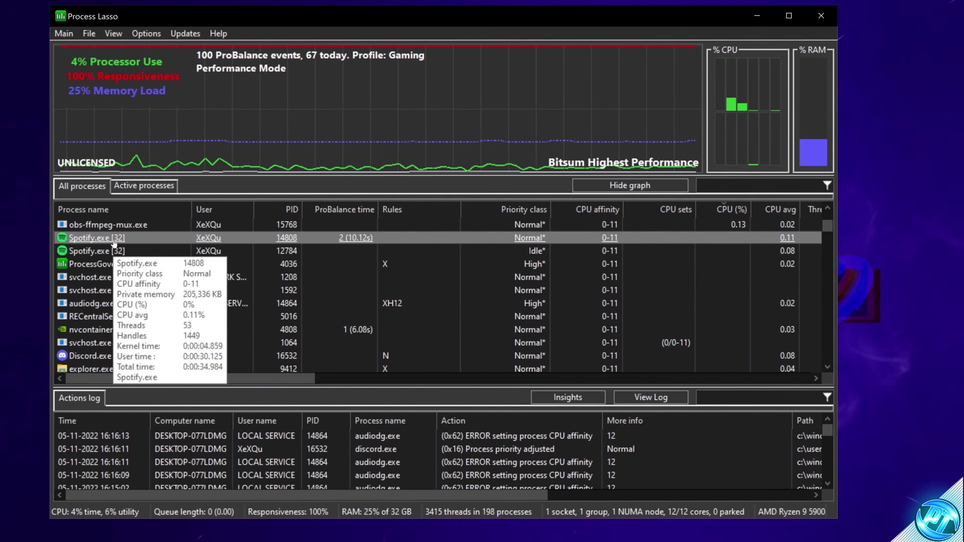
Give Spotify.exe a permanent Normal CPU priority rule (N).
{"action": "right_click", "coordinate": [113, 239]}
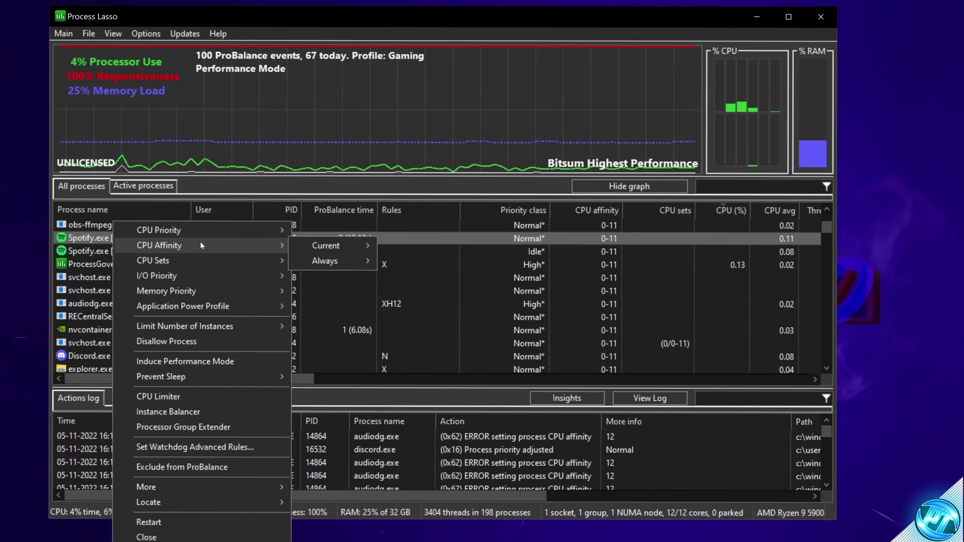
{"action": "mouse_move", "coordinate": [281, 231]}
{"action": "mouse_move", "coordinate": [325, 245]}
{"action": "left_click", "coordinate": [452, 309]}
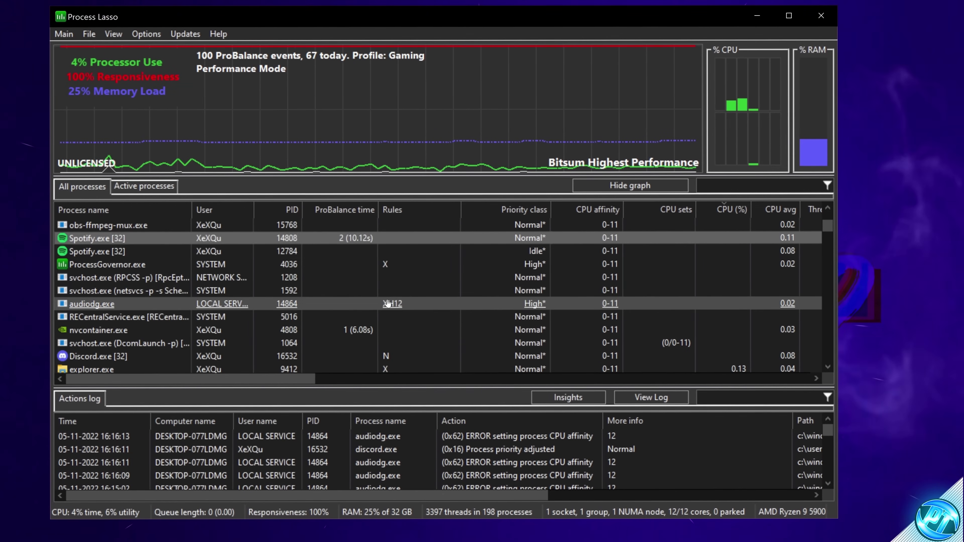
Inspect Spotify's permanent CPU affinity, still spanning CPUs 0-11.
{"action": "right_click", "coordinate": [137, 251]}
{"action": "right_click", "coordinate": [99, 277]}
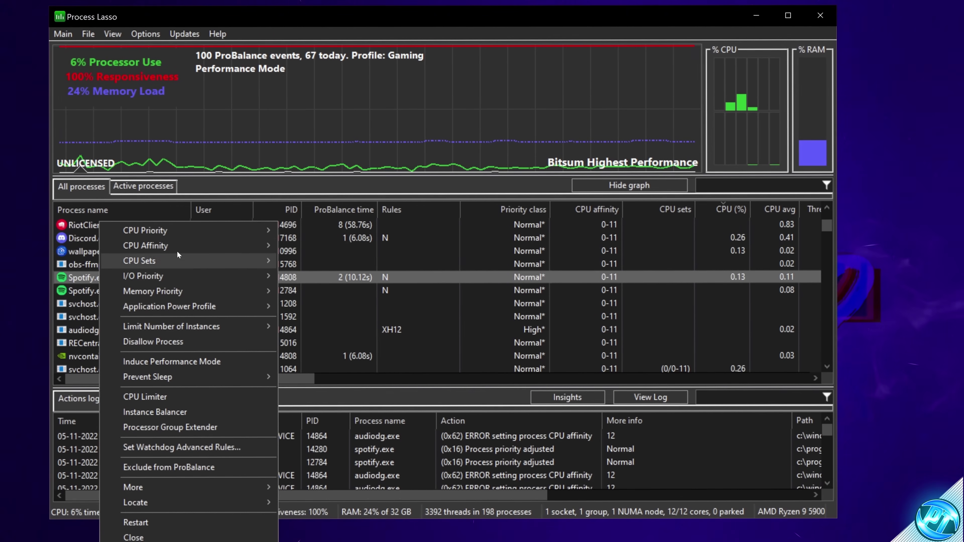
{"action": "mouse_move", "coordinate": [218, 246]}
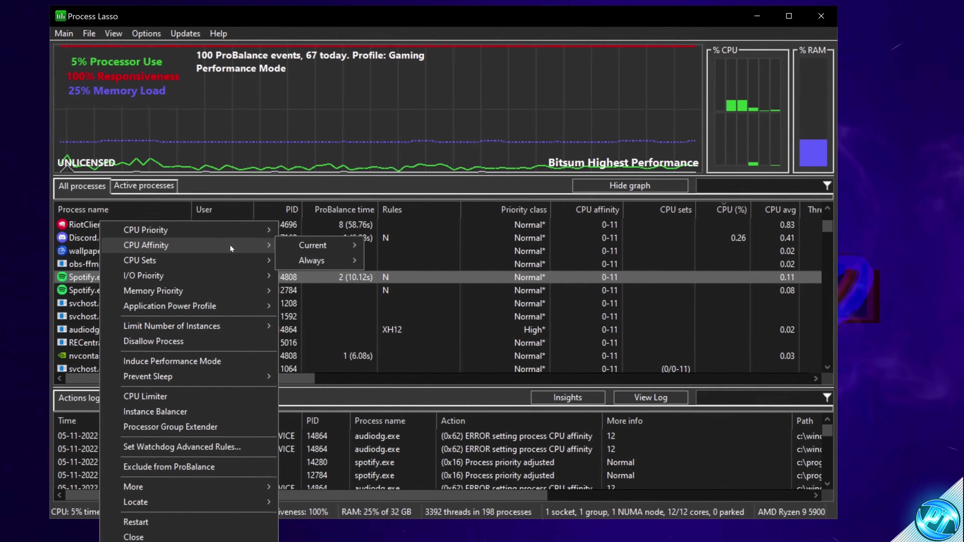
{"action": "mouse_move", "coordinate": [298, 261]}
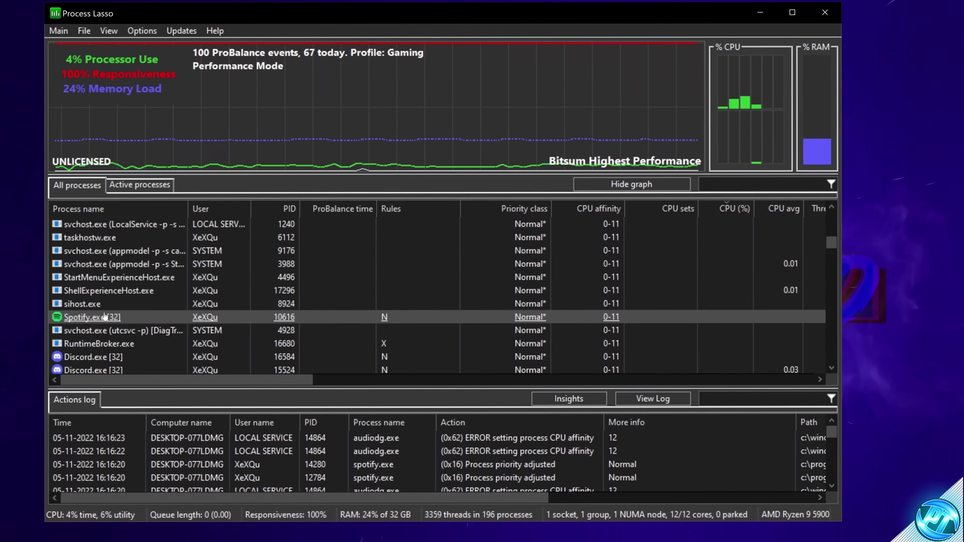
{"action": "scroll", "coordinate": [114, 323], "scroll_direction": "down", "scroll_amount": 5}
{"action": "mouse_move", "coordinate": [137, 294]}
{"action": "scroll", "coordinate": [128, 295], "scroll_direction": "down", "scroll_amount": 5}
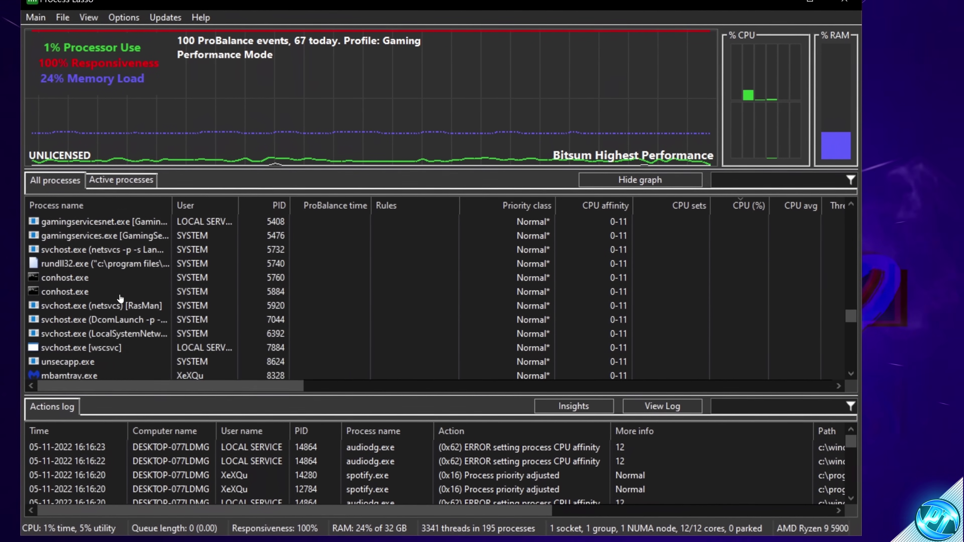
{"action": "scroll", "coordinate": [118, 300], "scroll_direction": "down", "scroll_amount": 5}
{"action": "mouse_move", "coordinate": [137, 294]}
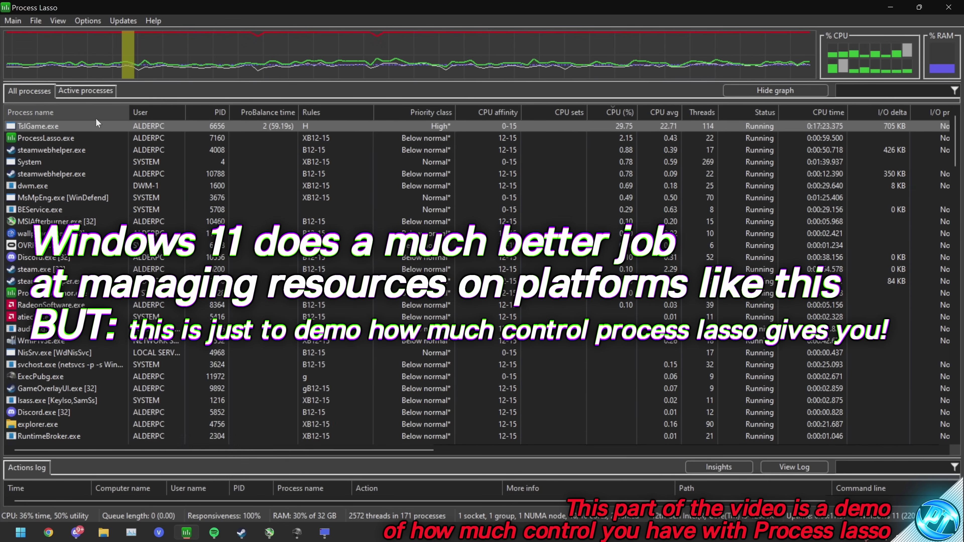
Limit TslGame.exe's permanent CPU affinity to performance cores 0-11 by unticking 12E-15E.
{"action": "right_click", "coordinate": [78, 138]}
{"action": "key", "text": "Escape"}
{"action": "right_click", "coordinate": [63, 128]}
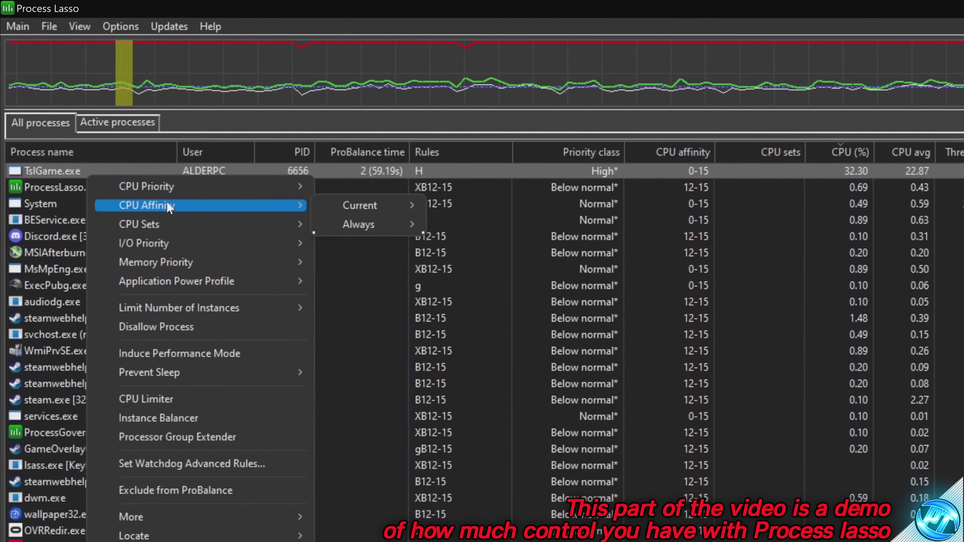
{"action": "mouse_move", "coordinate": [358, 224]}
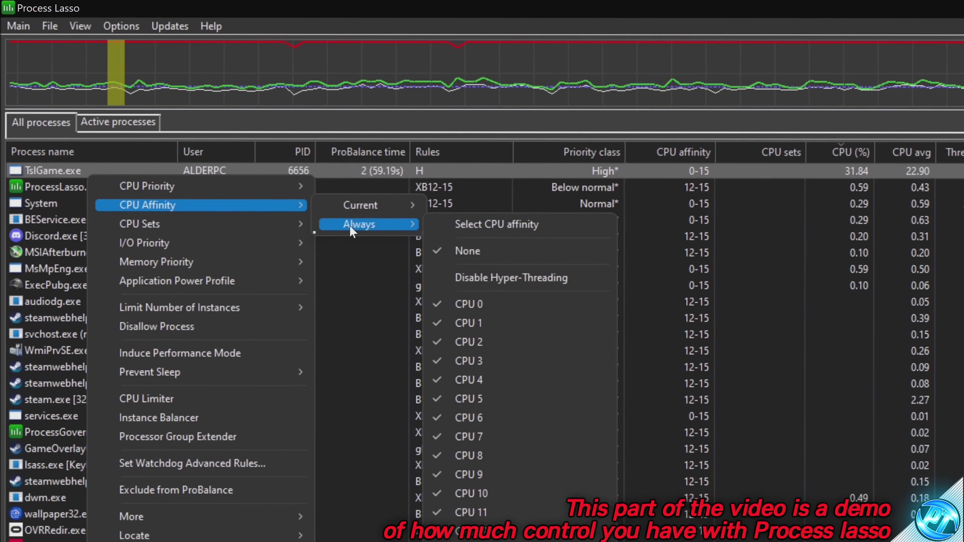
{"action": "left_click", "coordinate": [486, 228]}
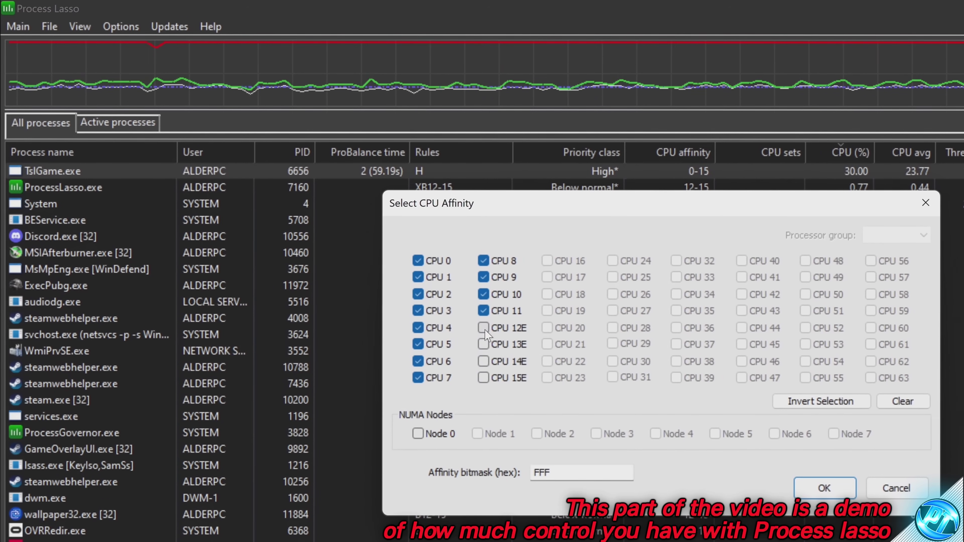
{"action": "left_click", "coordinate": [809, 488]}
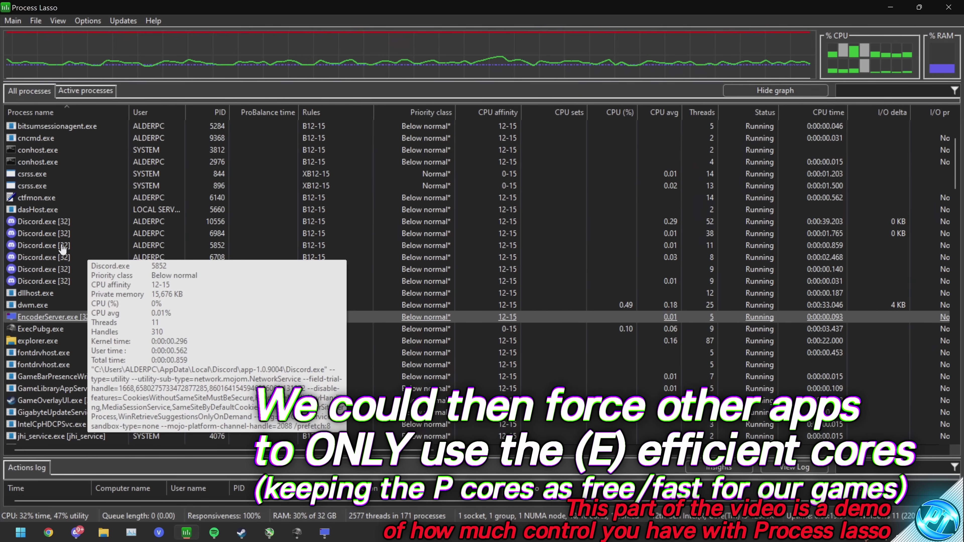
In Discord.exe's CPU affinity dialog, clear all cores and tick efficiency cores 12E-15E (bitmask F000).
{"action": "right_click", "coordinate": [51, 224]}
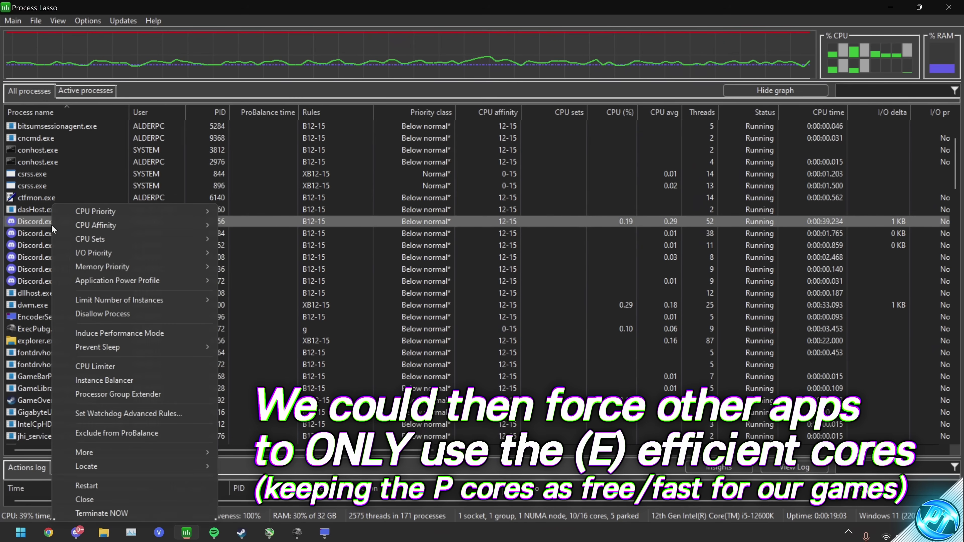
{"action": "mouse_move", "coordinate": [111, 225]}
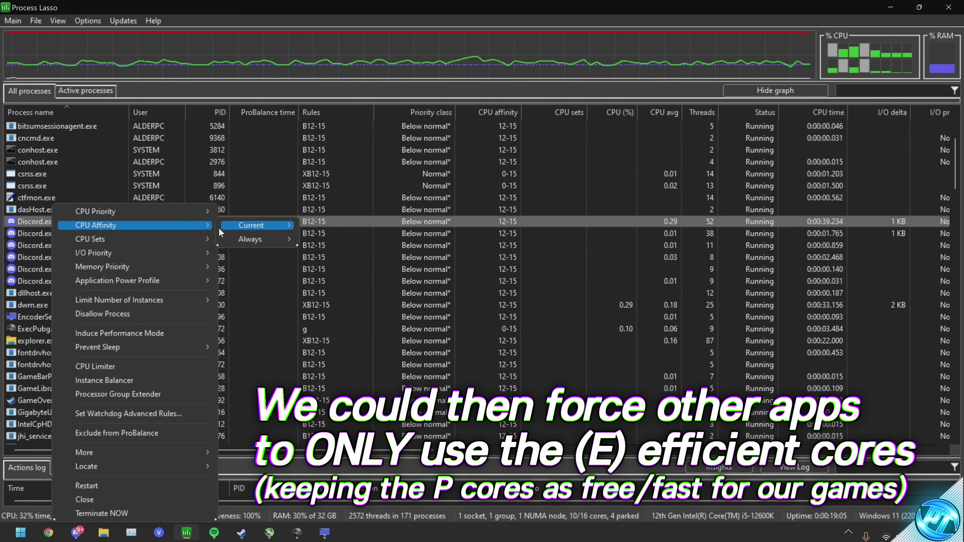
{"action": "mouse_move", "coordinate": [240, 243]}
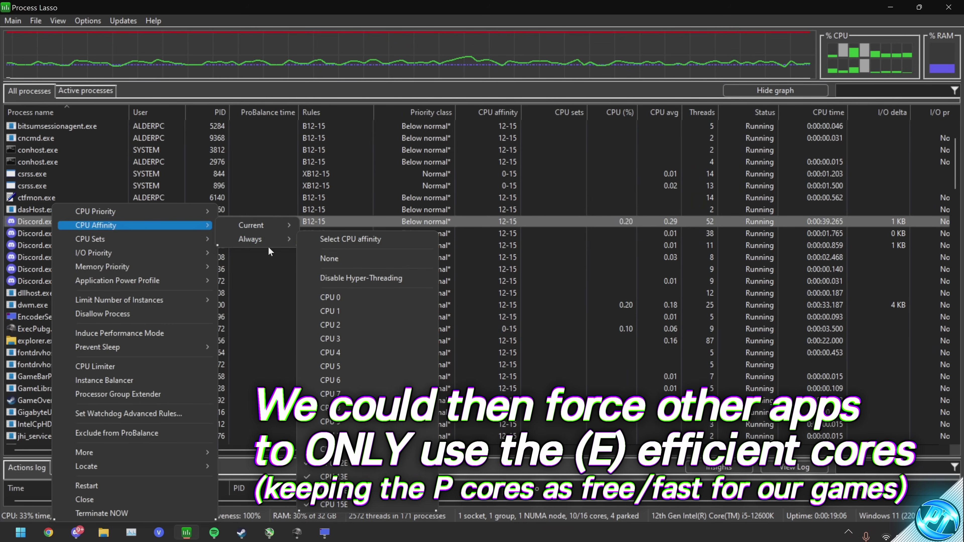
{"action": "left_click", "coordinate": [325, 240]}
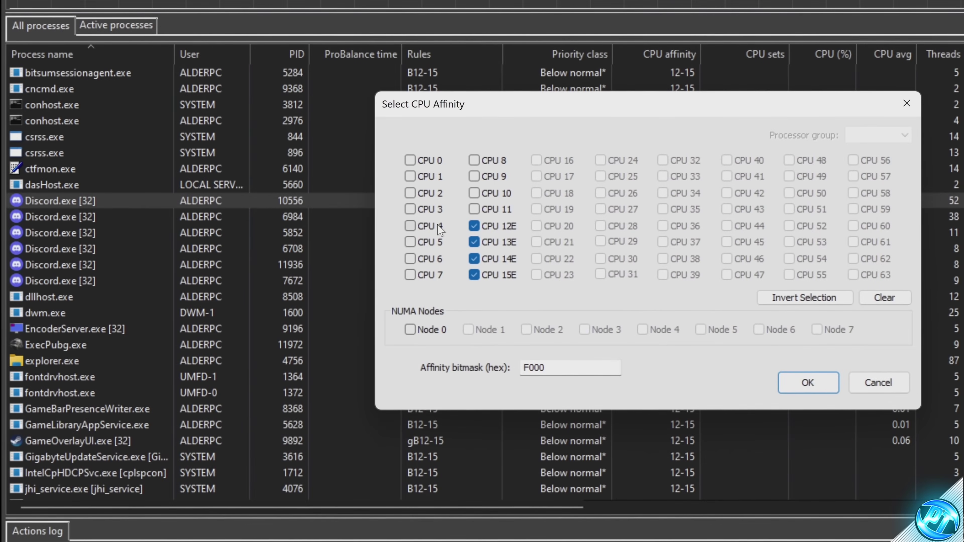
{"action": "left_click", "coordinate": [886, 298]}
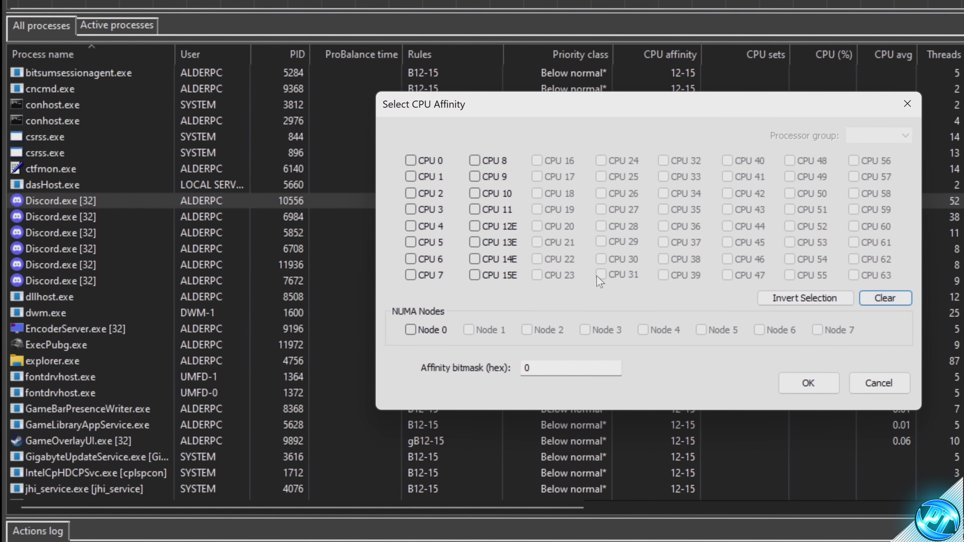
{"action": "left_click", "coordinate": [474, 275]}
{"action": "left_click", "coordinate": [473, 260]}
{"action": "left_click", "coordinate": [474, 242]}
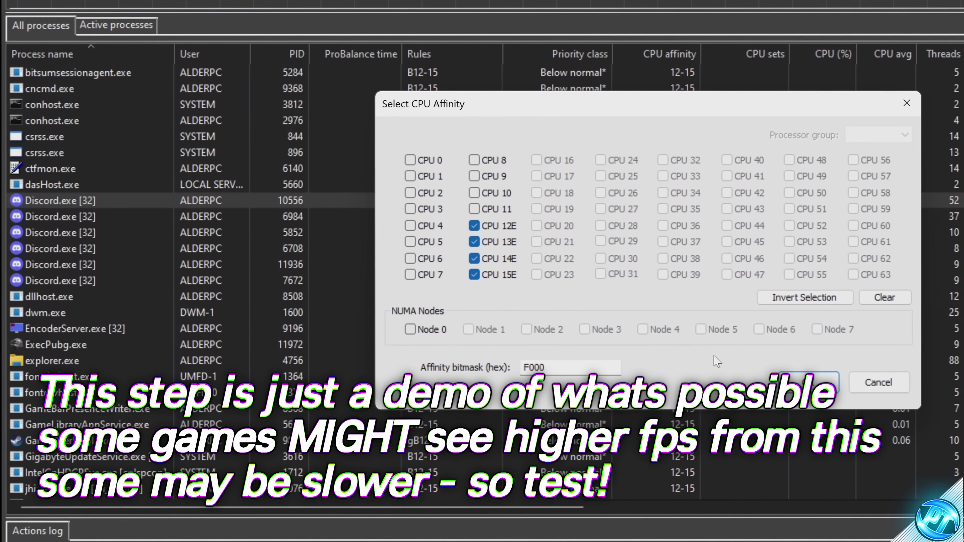
{"action": "left_click", "coordinate": [790, 388]}
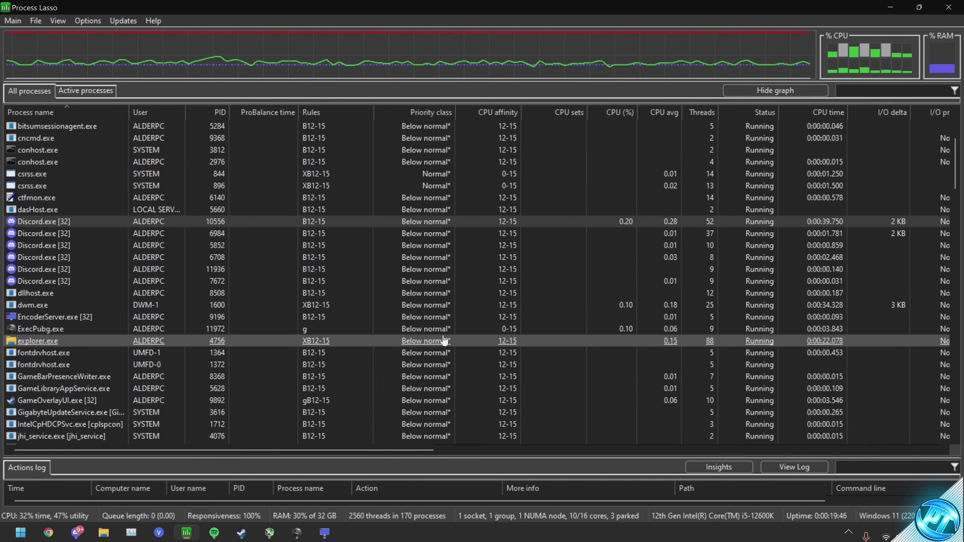